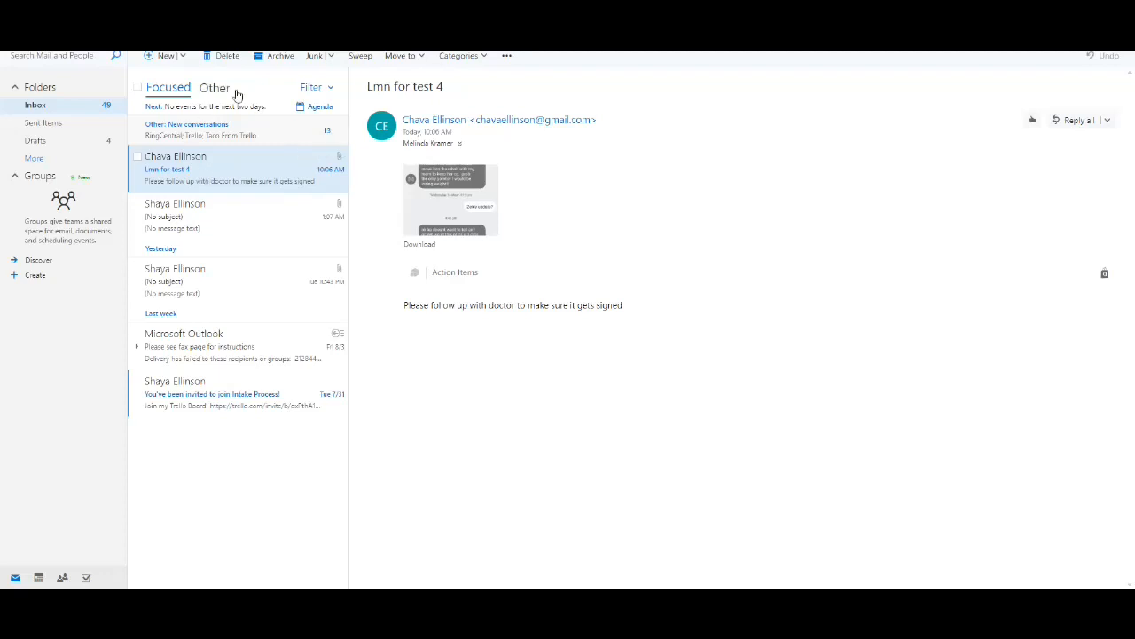
Preview the screenshot attached to the "Lmn for test 4" email and open its downloaded PNG copy
mouse_move(464, 195)
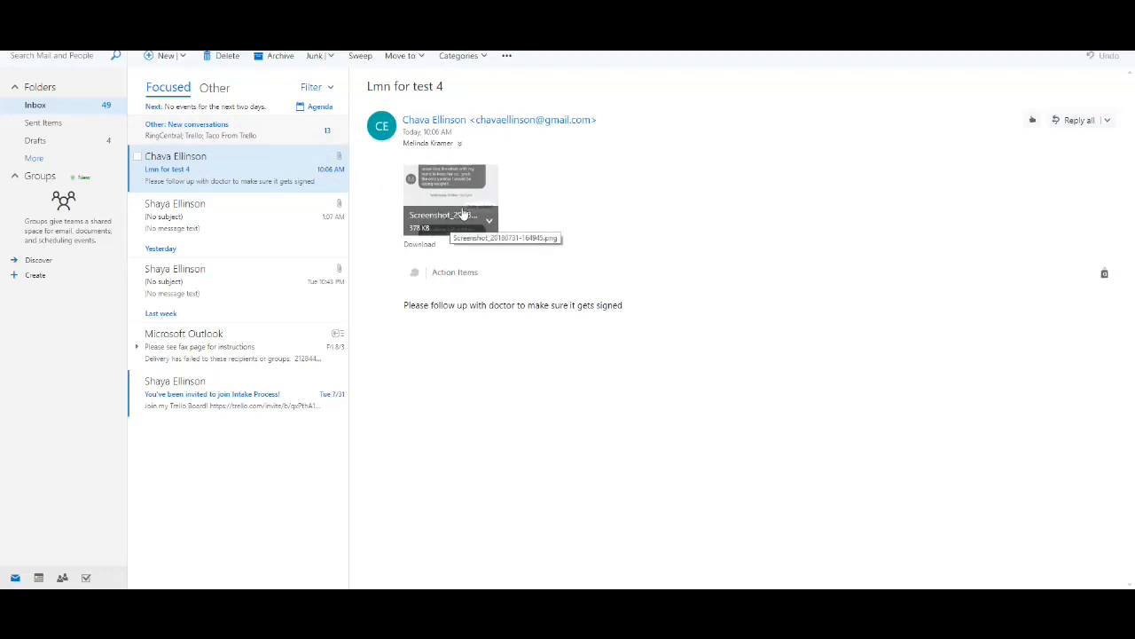
click(492, 222)
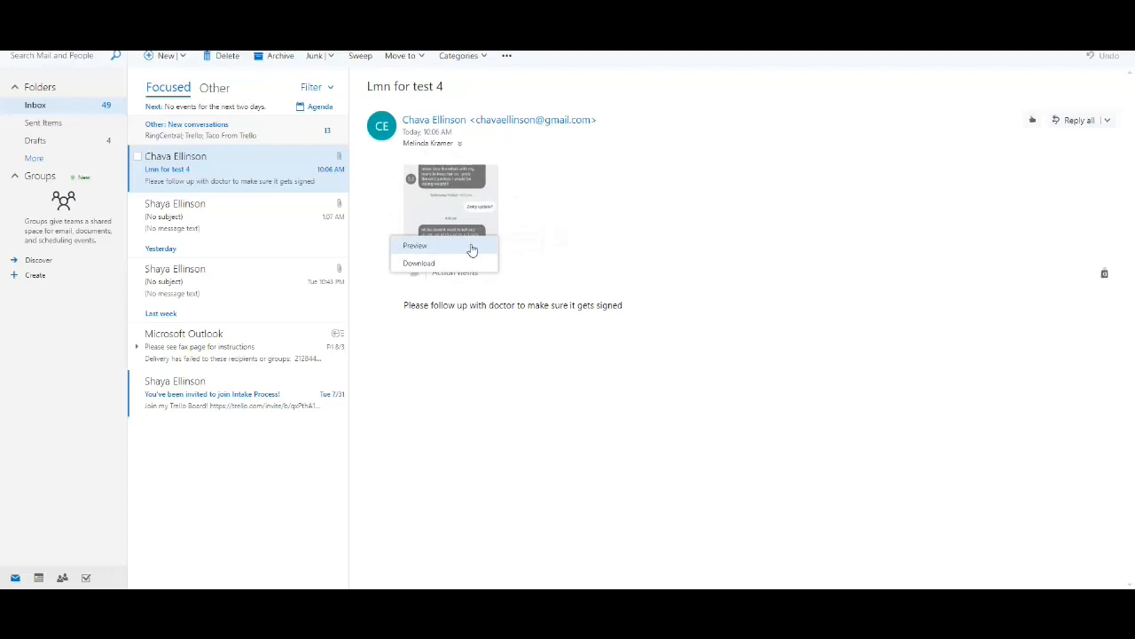
click(472, 247)
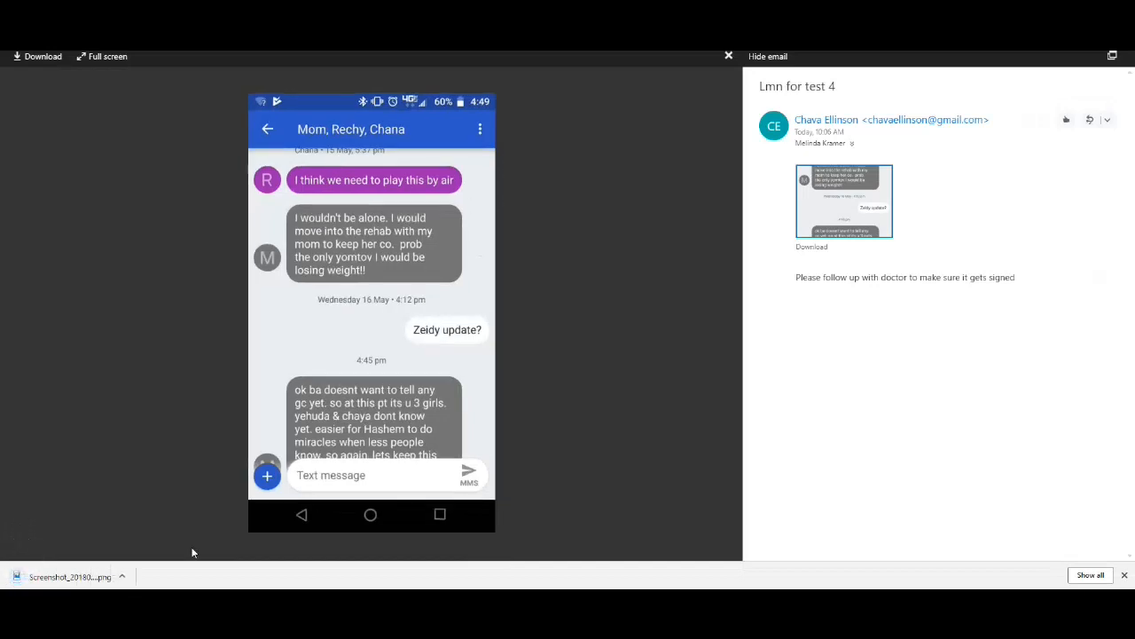
click(124, 576)
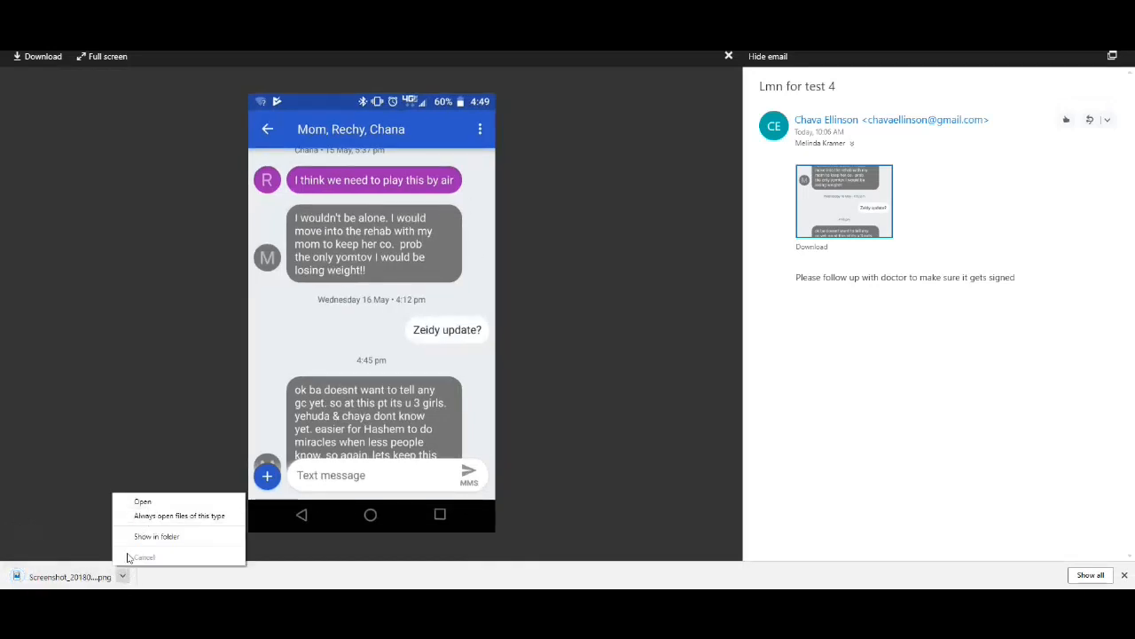
click(140, 502)
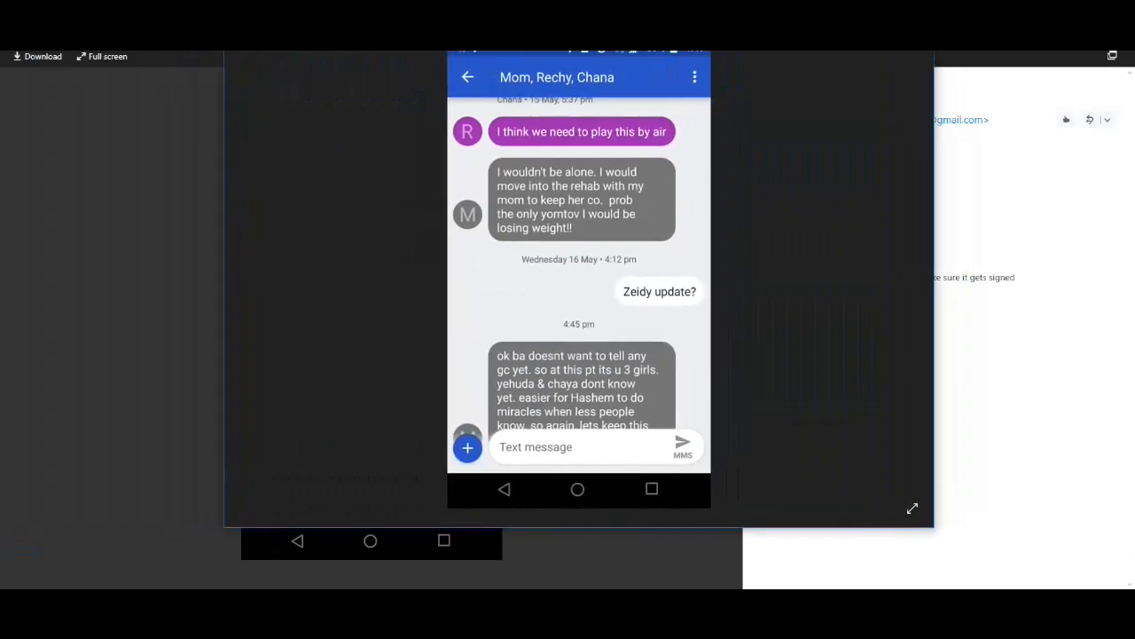
Save the image as LMN in the MedEquipped1 > Patient File > Test four folder, replacing the existing file, and close the viewer
click(918, 30)
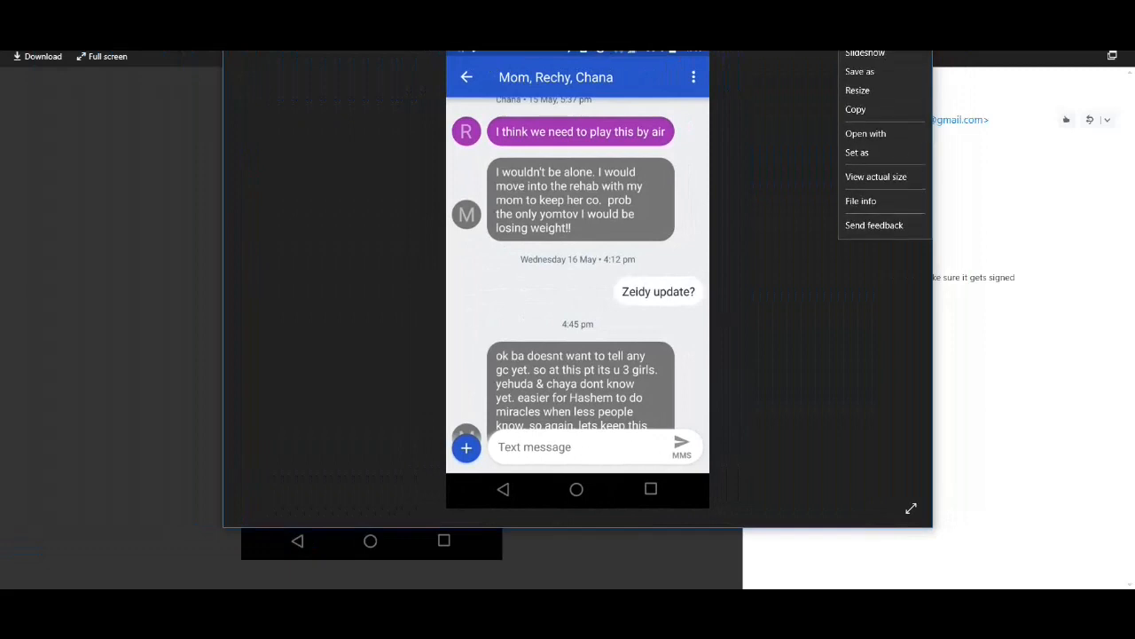
click(904, 70)
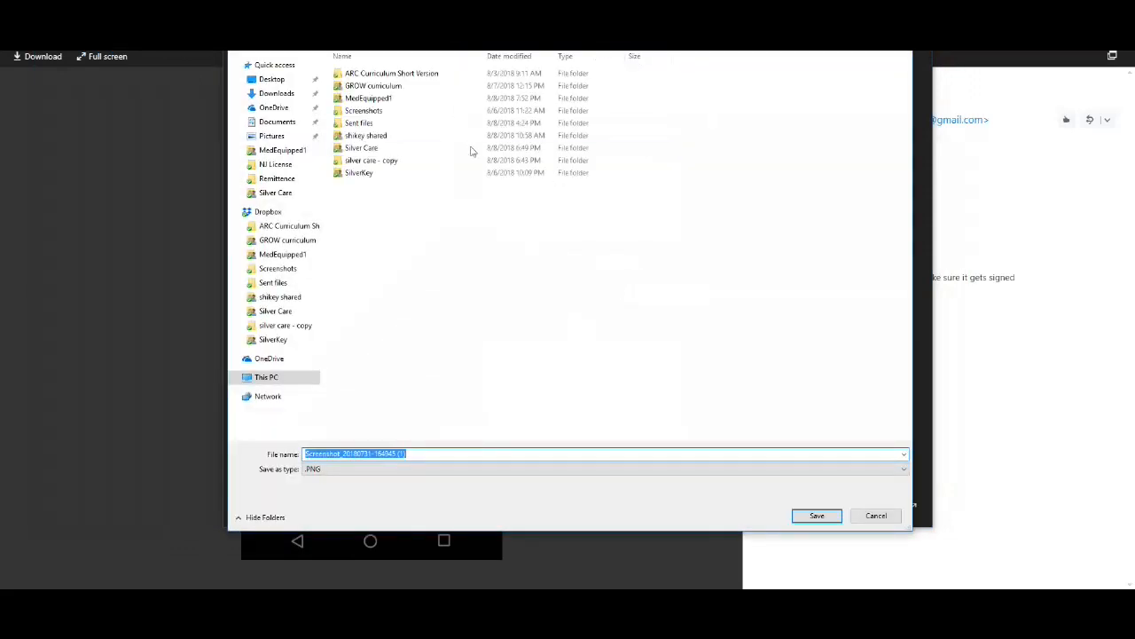
click(396, 100)
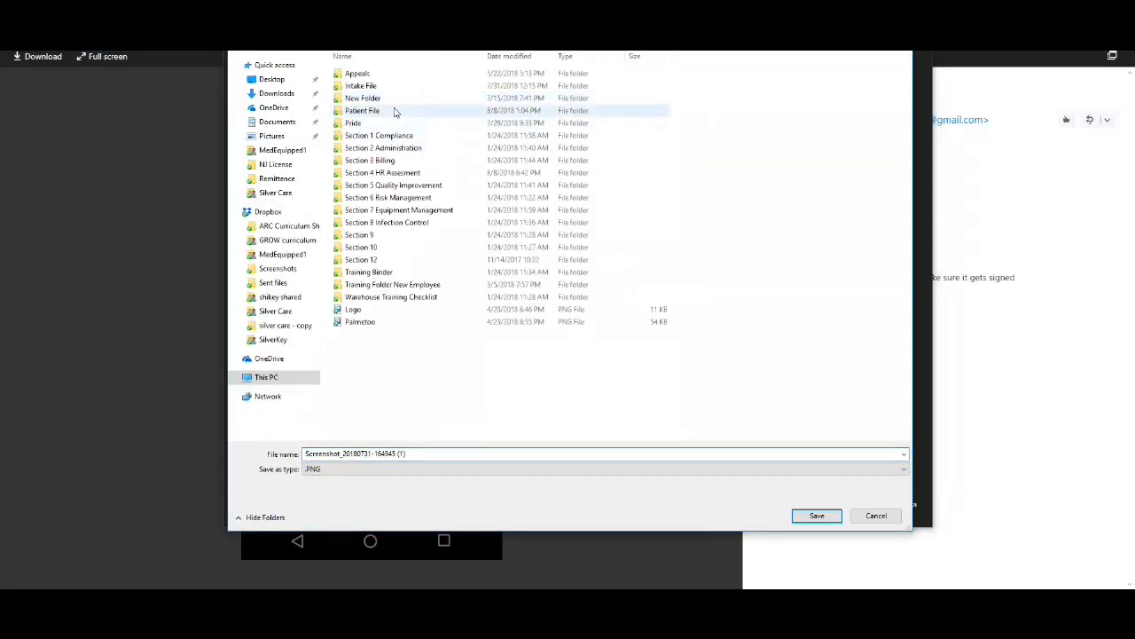
double_click(393, 110)
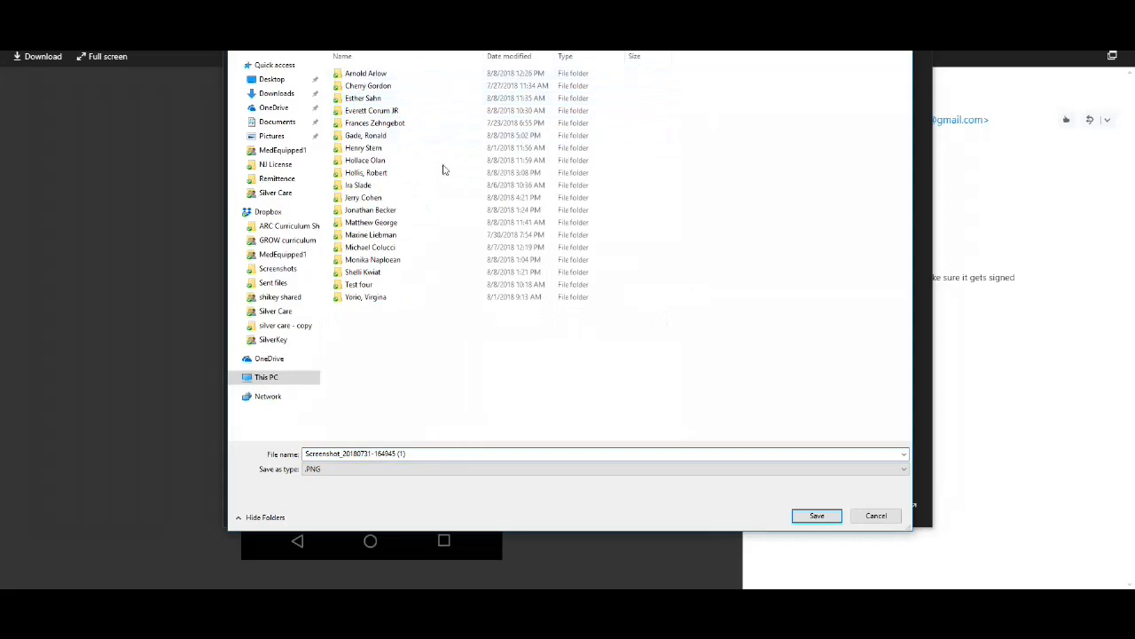
double_click(418, 284)
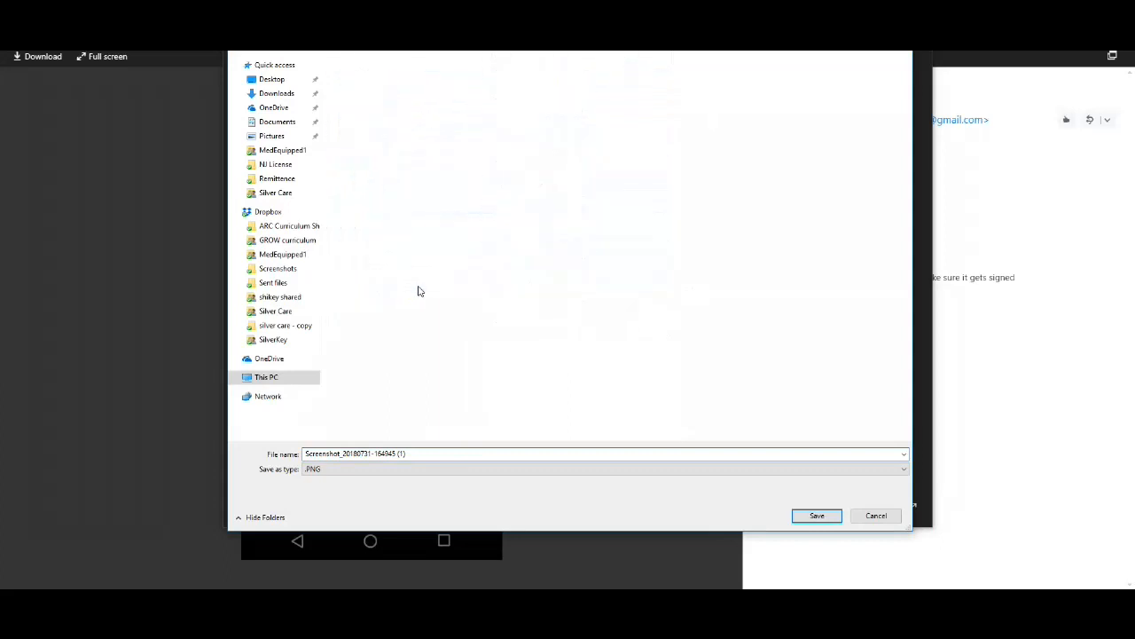
click(434, 452)
text(LM)
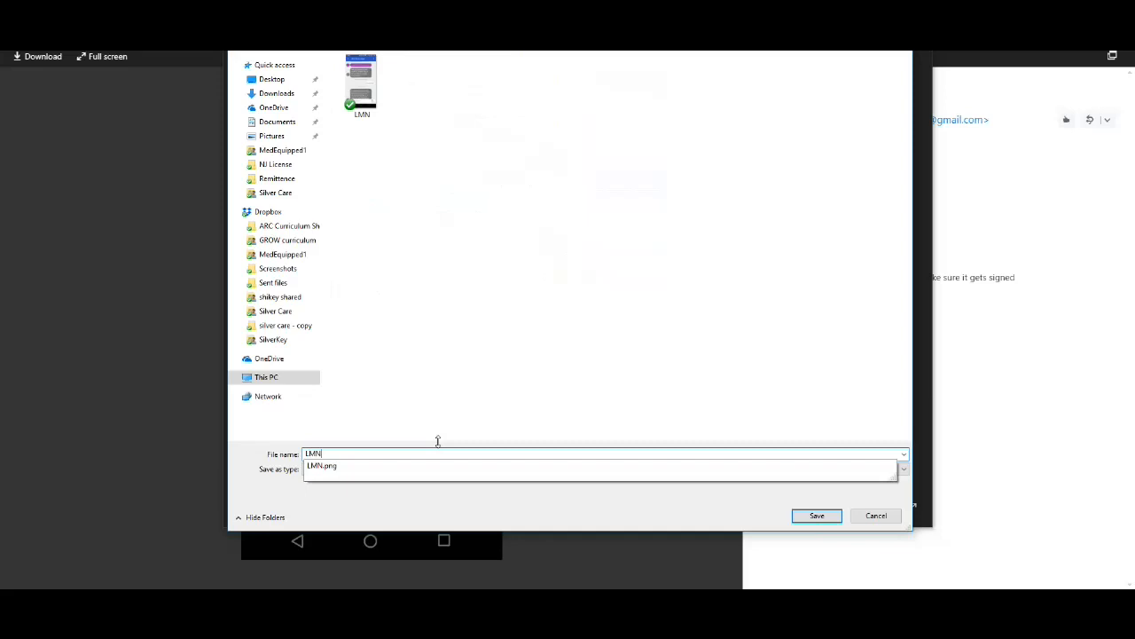
text(N)
key(Return)
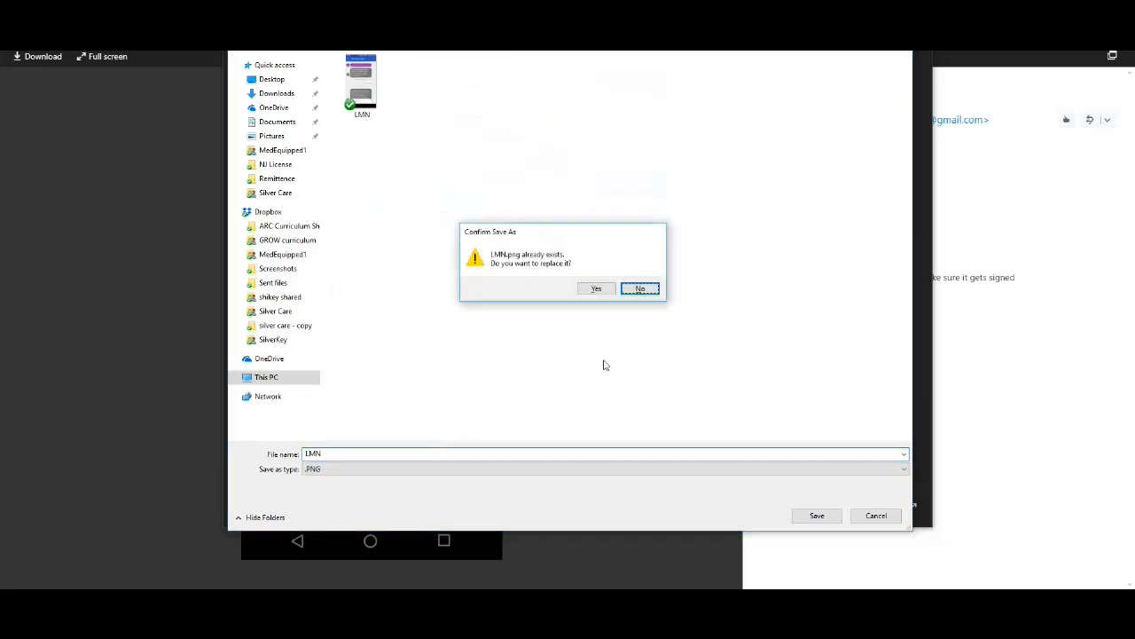
click(595, 289)
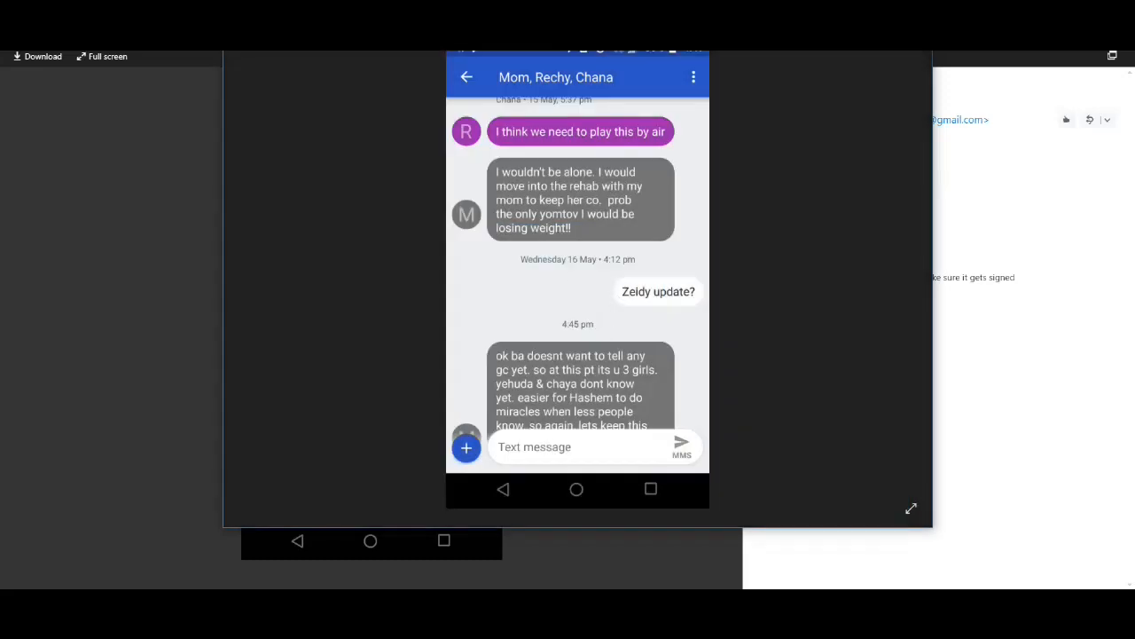
click(919, 19)
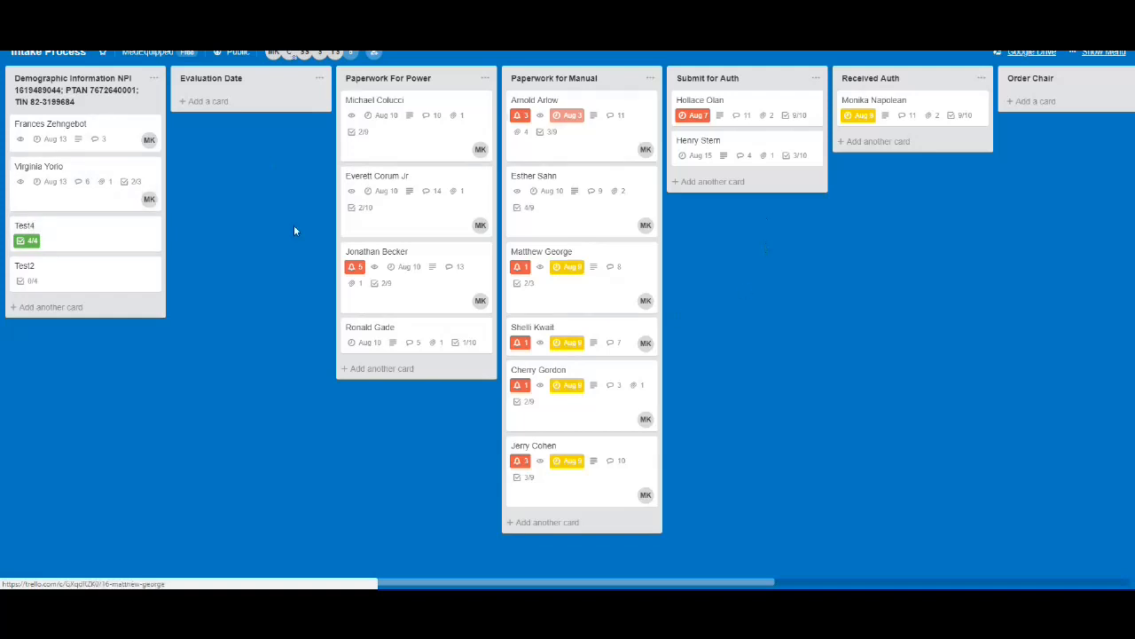
On Trello's Intake Process board, search for "test" and open the Test4 card in the Demographic Information list
click(94, 31)
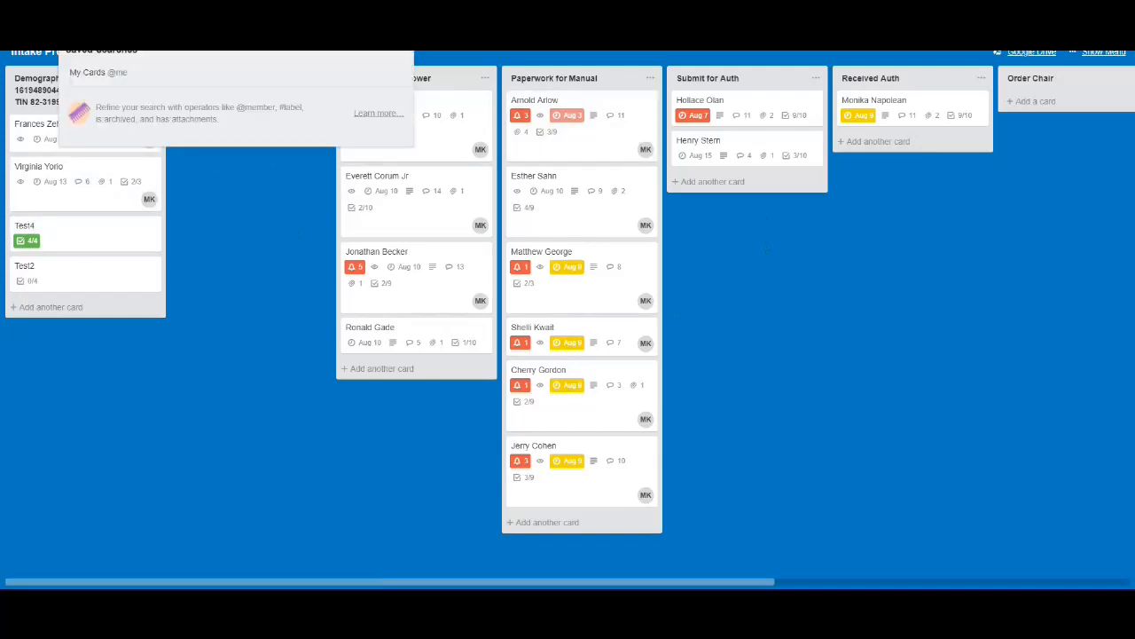
text(test)
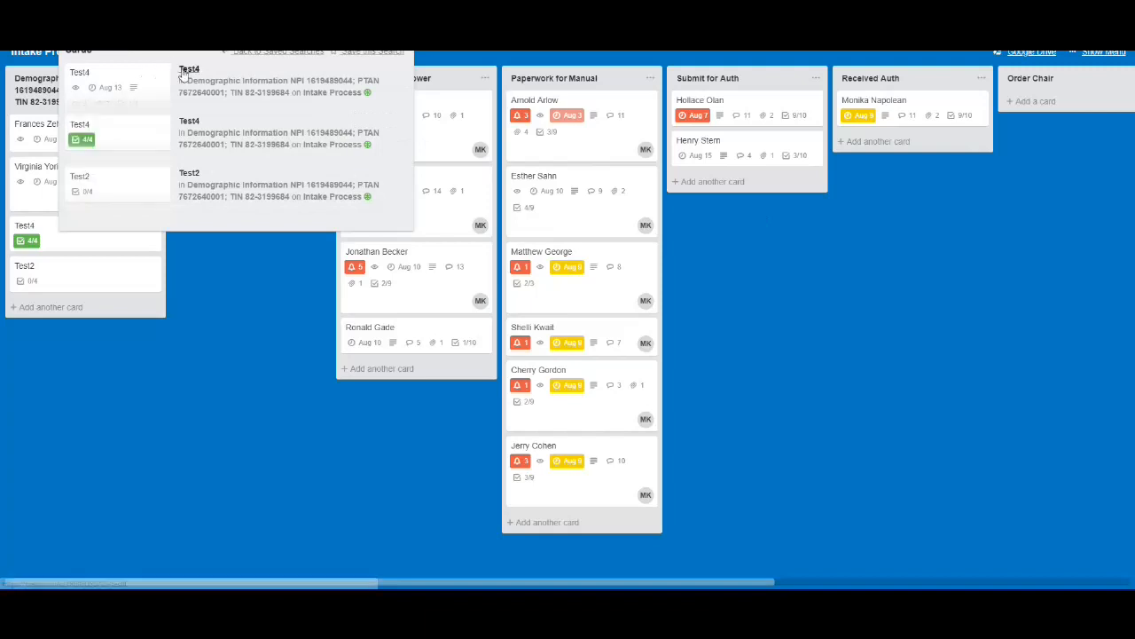
click(210, 382)
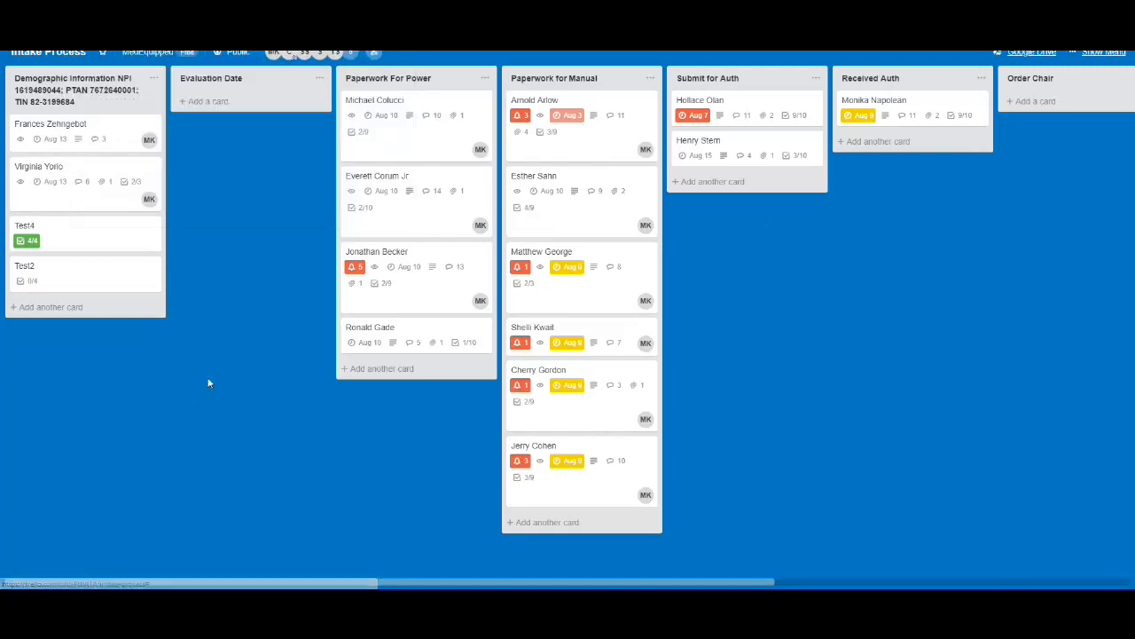
click(79, 234)
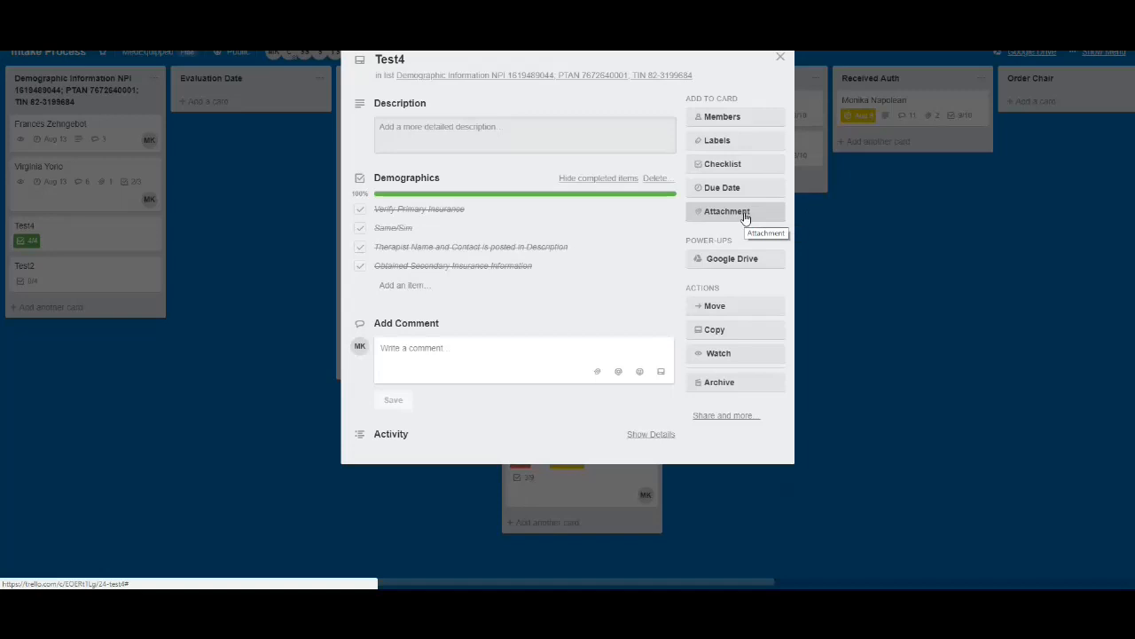
Choose Dropbox as the source for a new attachment on the card and bring up its sign-in form
click(708, 215)
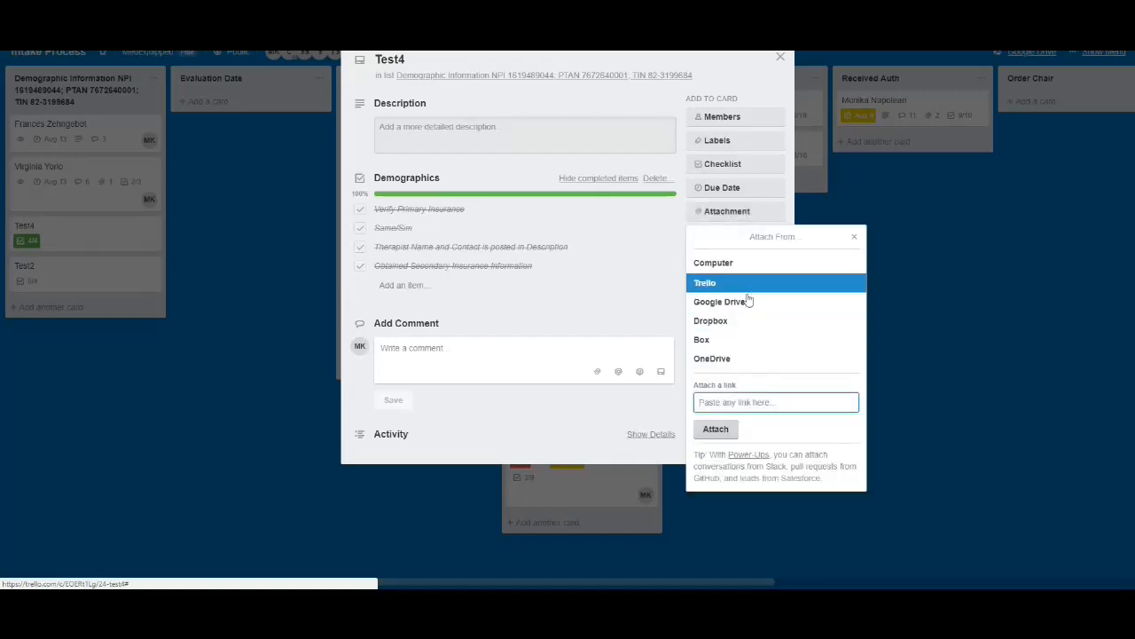
click(739, 322)
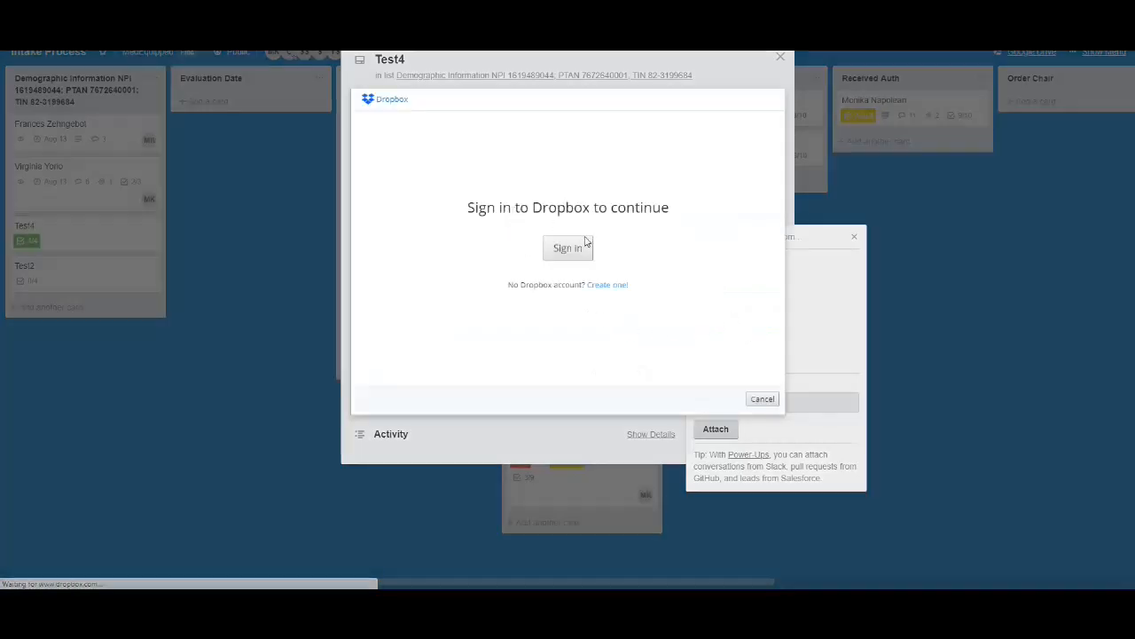
click(579, 254)
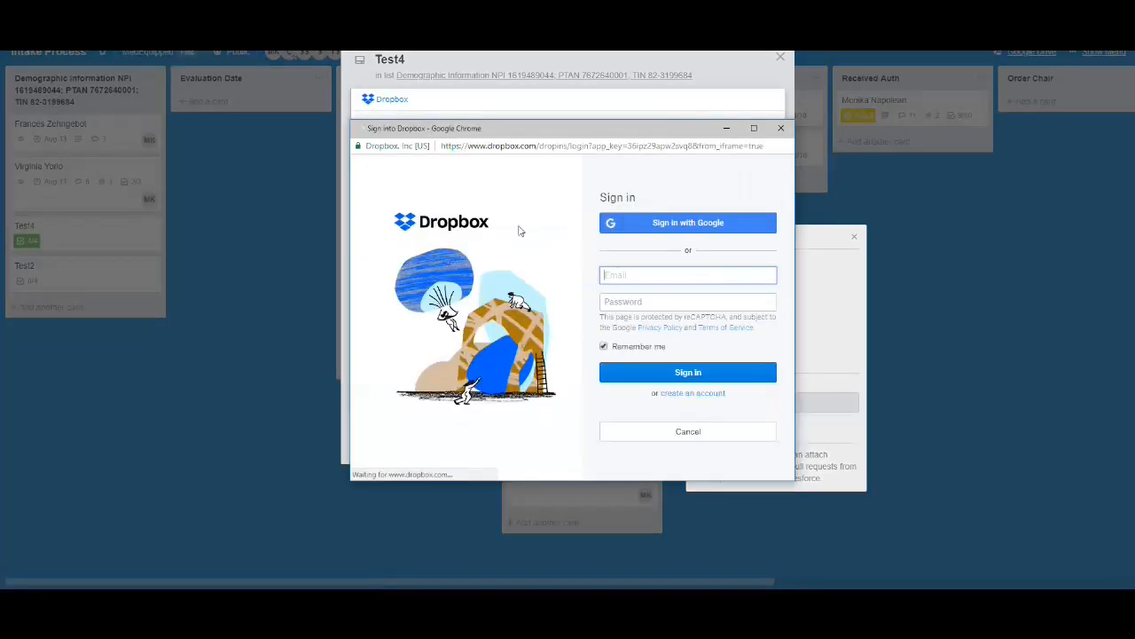
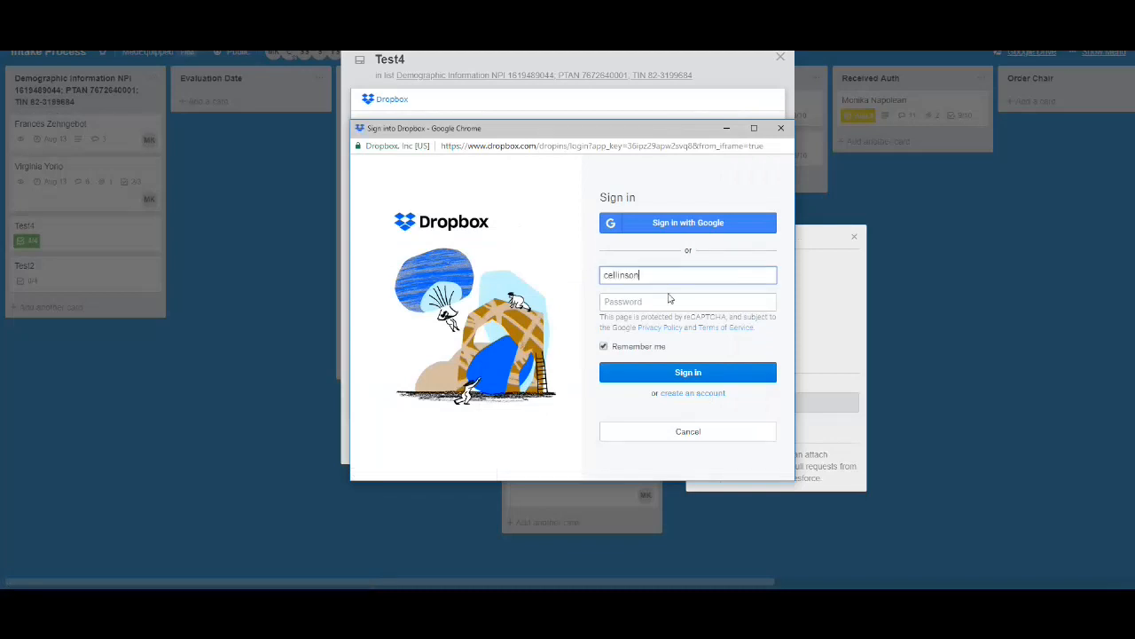
Sign in to Dropbox with the account e-mail and password, entering the password a second time
click(669, 299)
text(•••••••)
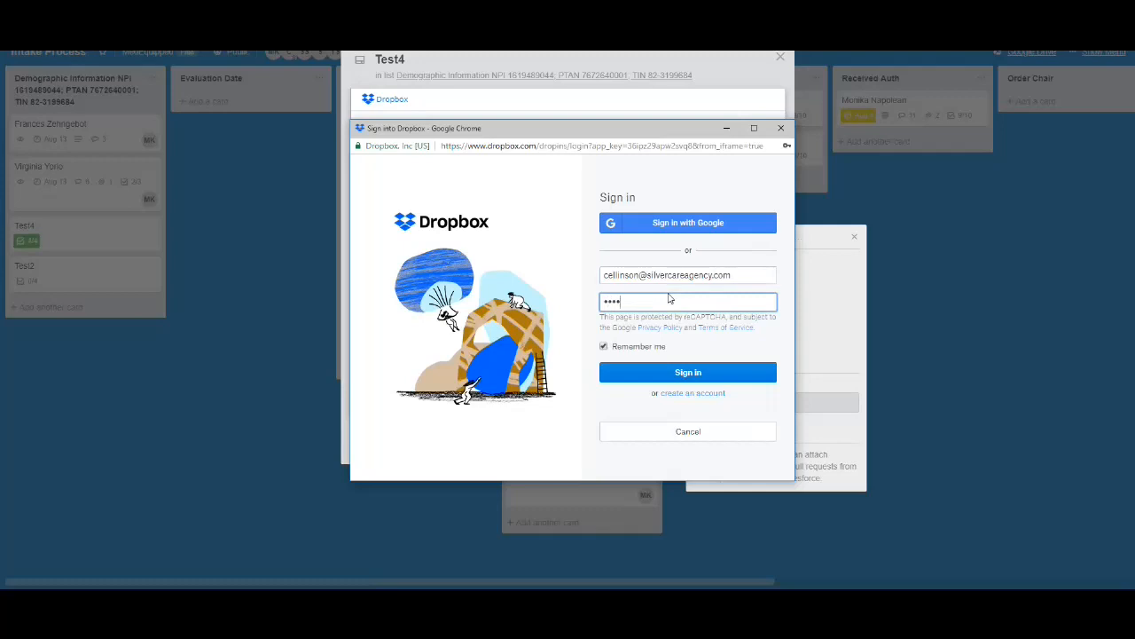
text(•)
key(Return)
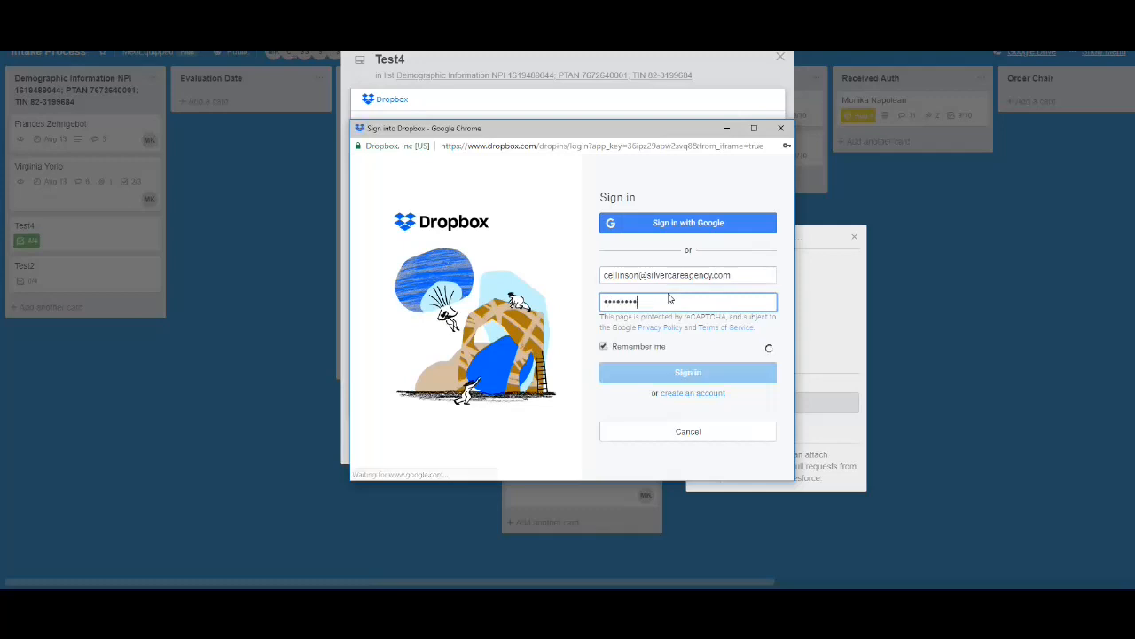
key(ctrl+a)
text(••••••••)
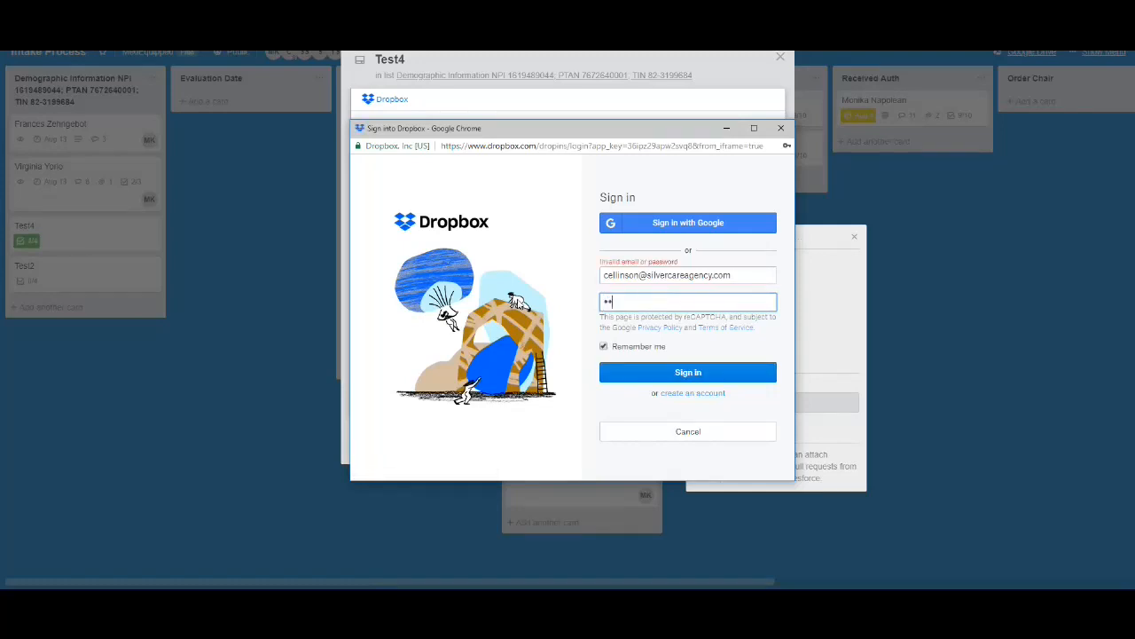
key(Return)
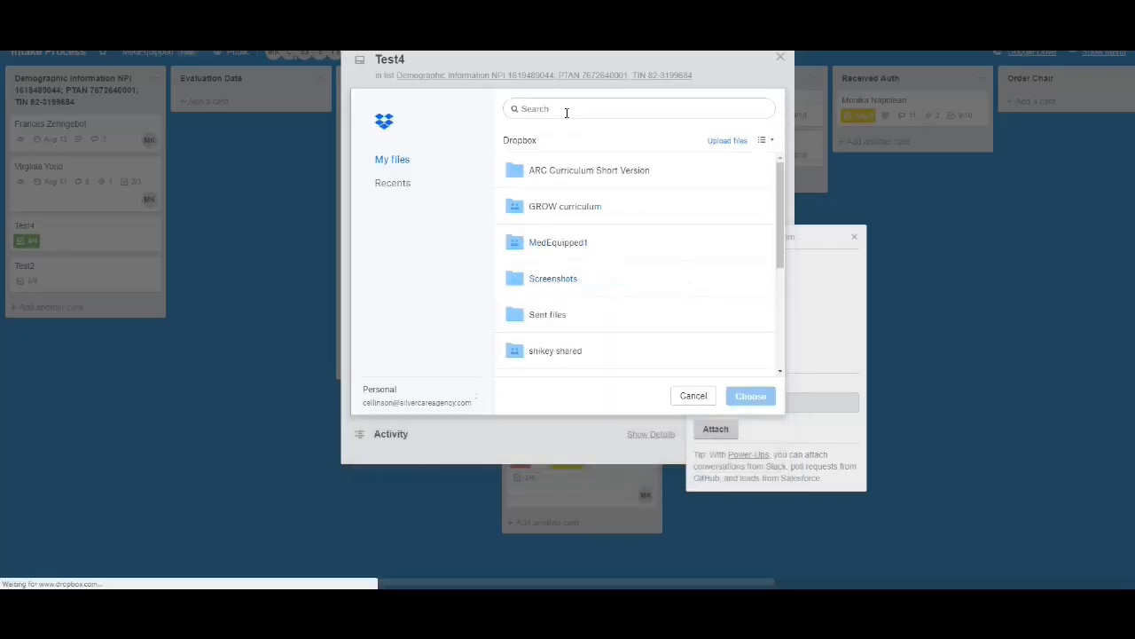
Attach LMN.png from the Dropbox folder MedEquipped1 > Patient File > Test four to the Test4 card
click(567, 250)
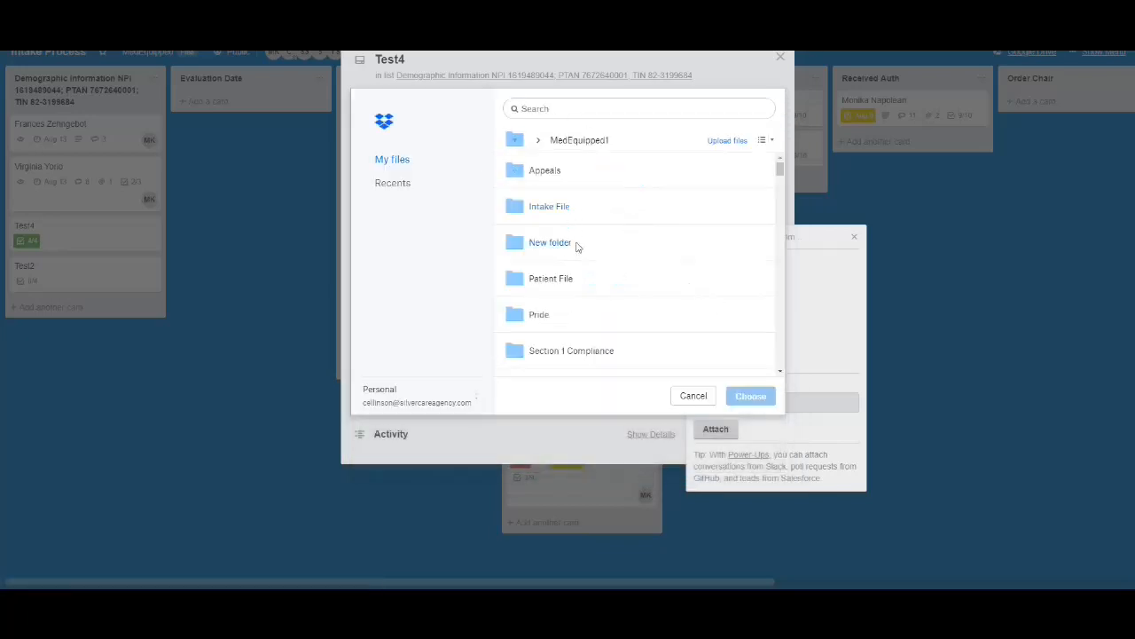
click(573, 279)
scroll(608, 307, down, 6)
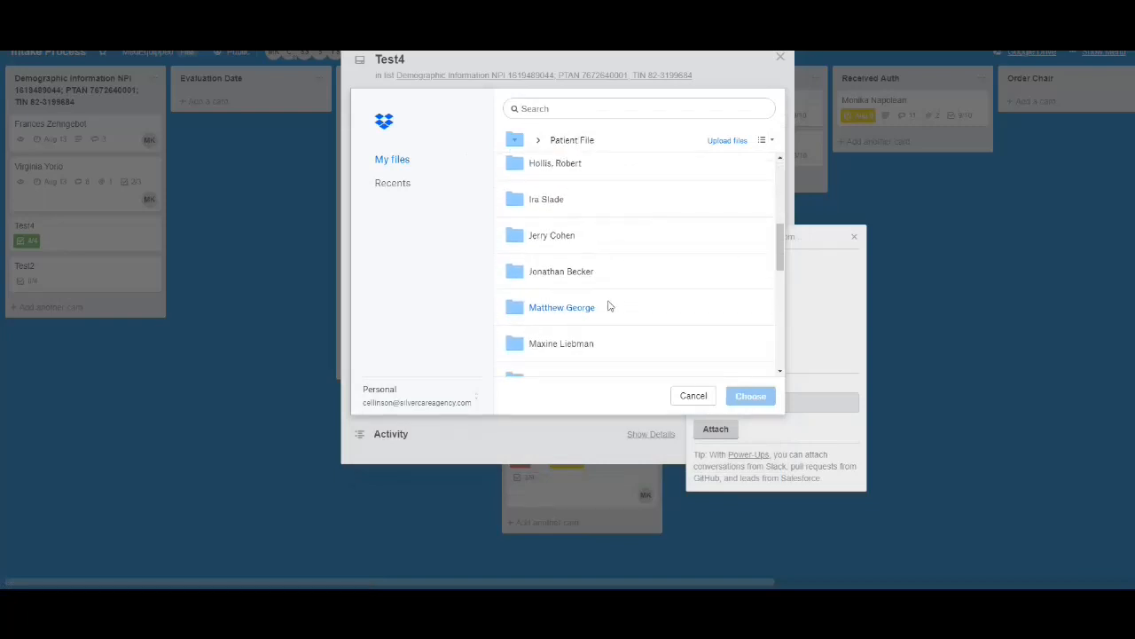
click(570, 187)
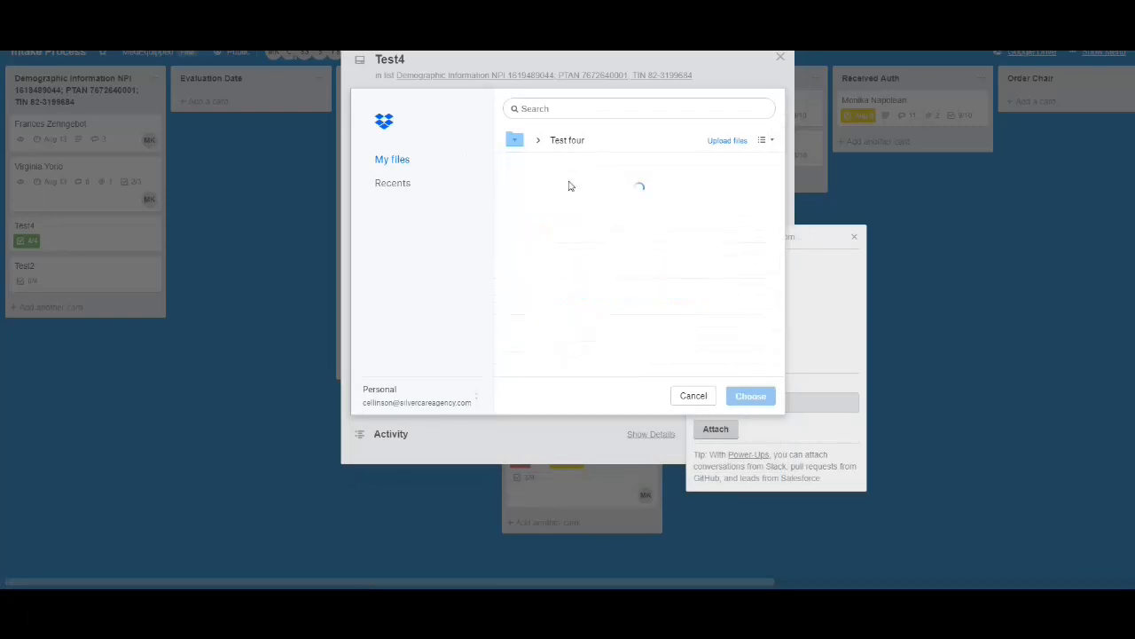
click(599, 178)
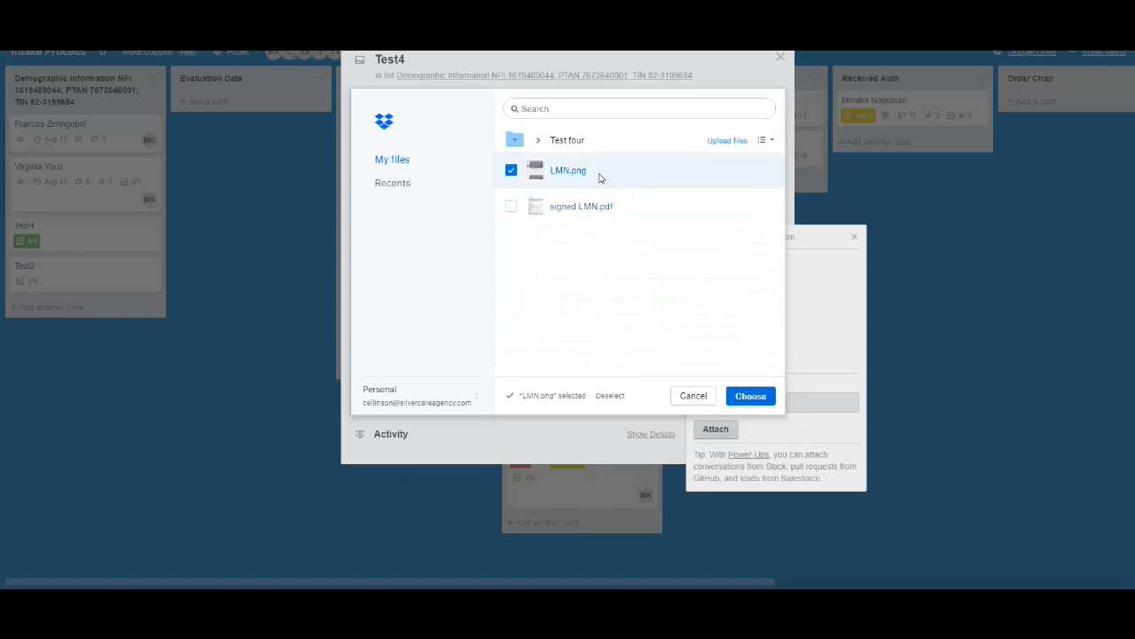
click(752, 396)
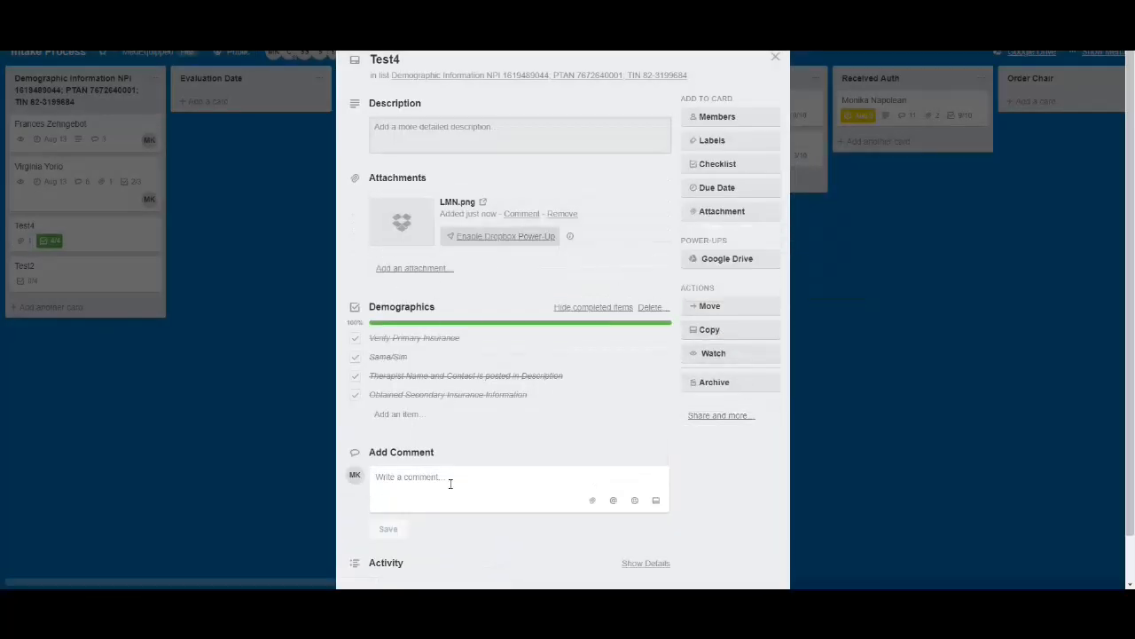
Save a comment on the Test4 card reading "Received LMN from" followed by the sender's full name
scroll(530, 436, down, 1)
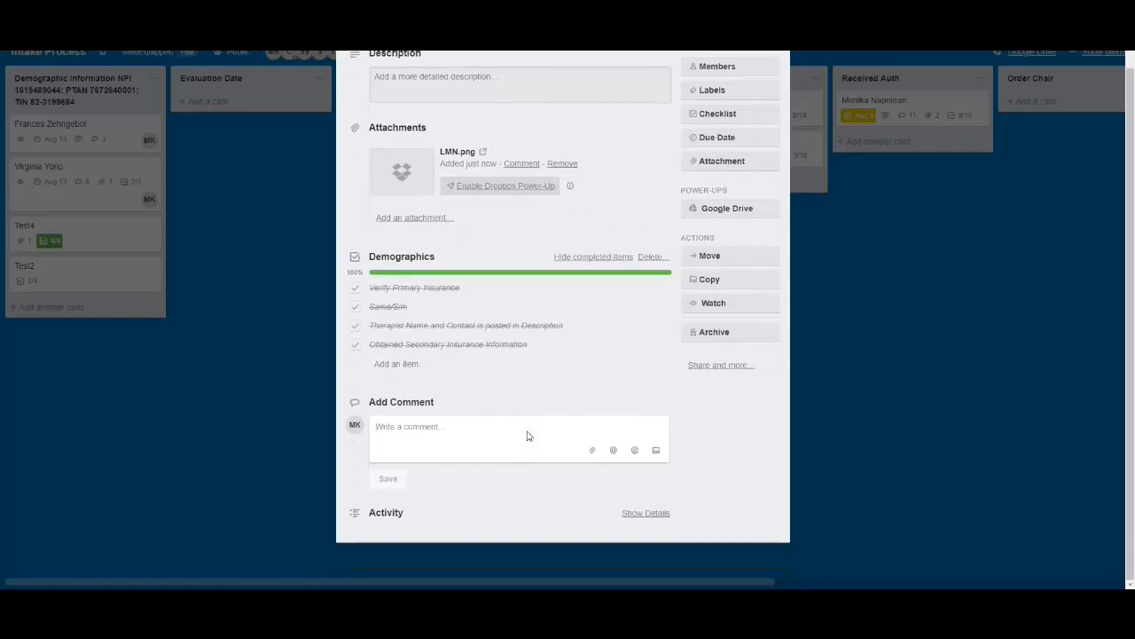
click(527, 436)
text(Atta)
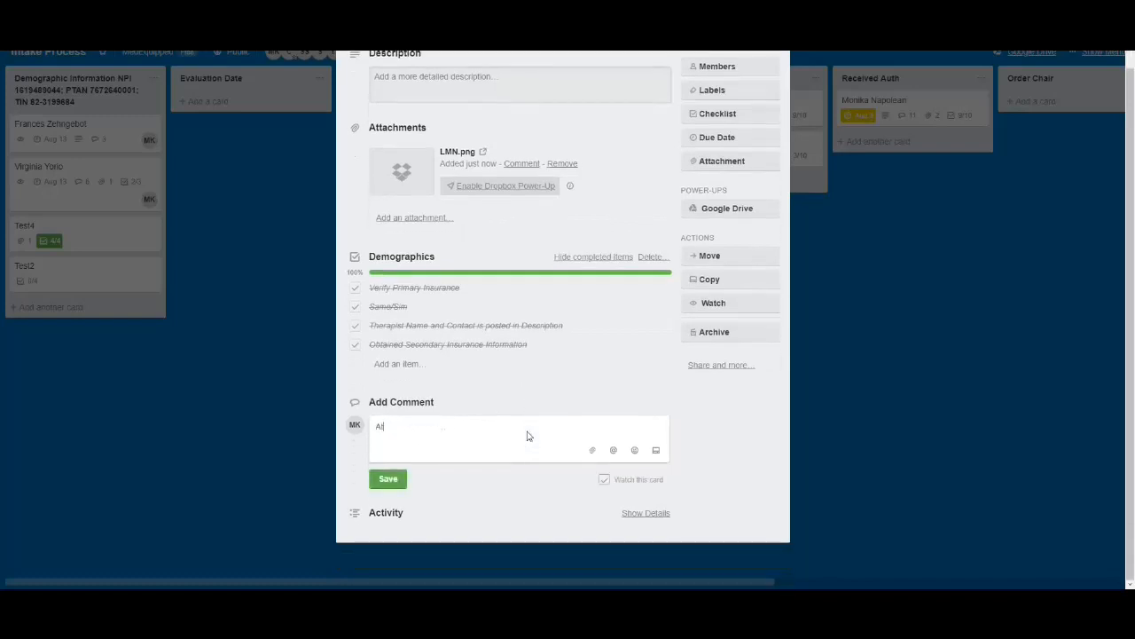
key(BackSpace)
key(BackSpace)
text(Rece)
text(ove)
text(ived)
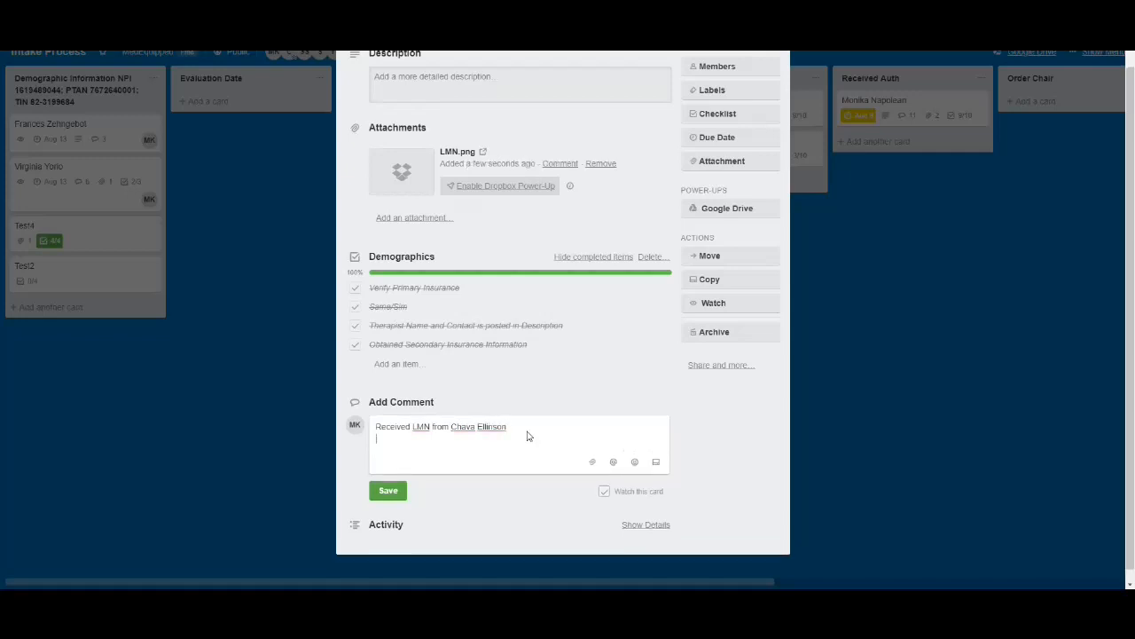
click(387, 478)
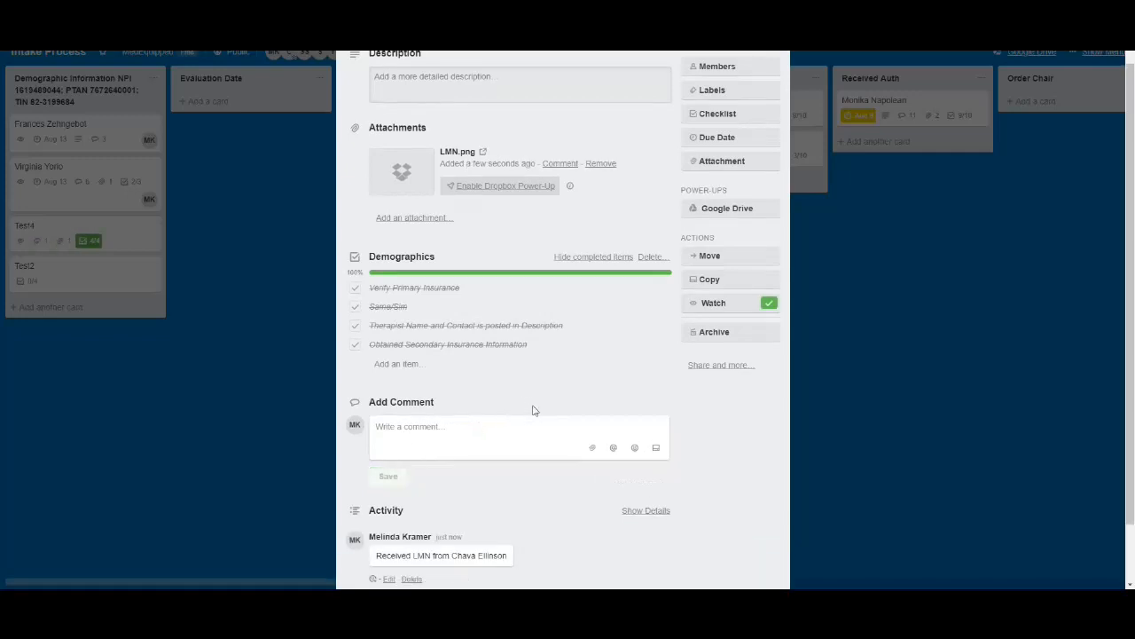
Set the Test4 card's due date to 8/13/2018 at 10:00 AM
scroll(532, 406, up, 1)
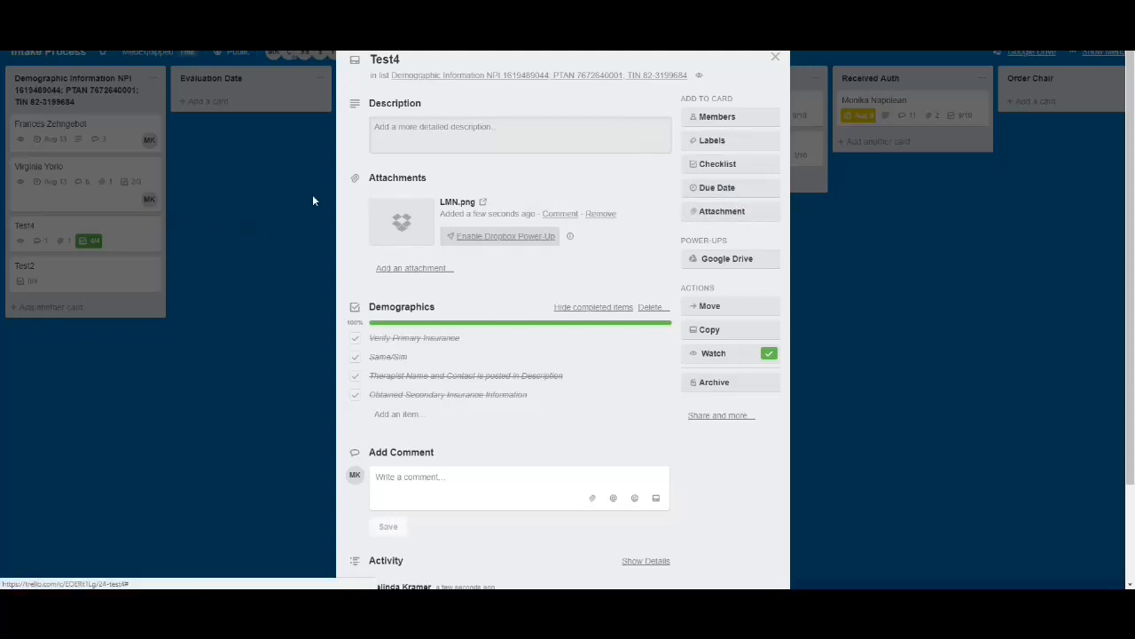
click(714, 189)
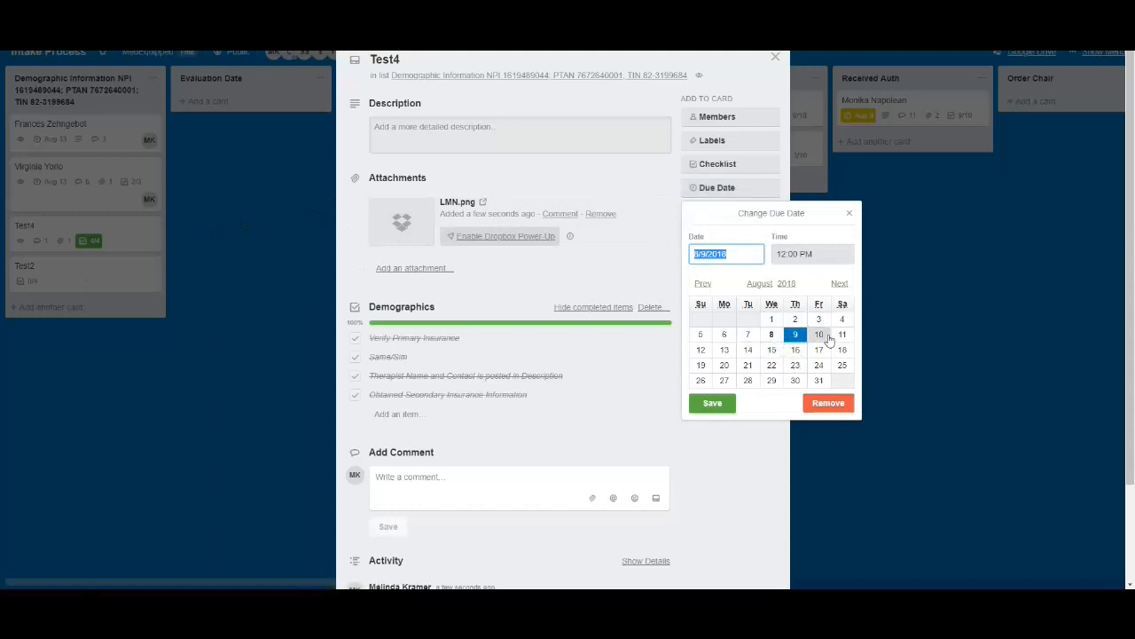
click(724, 350)
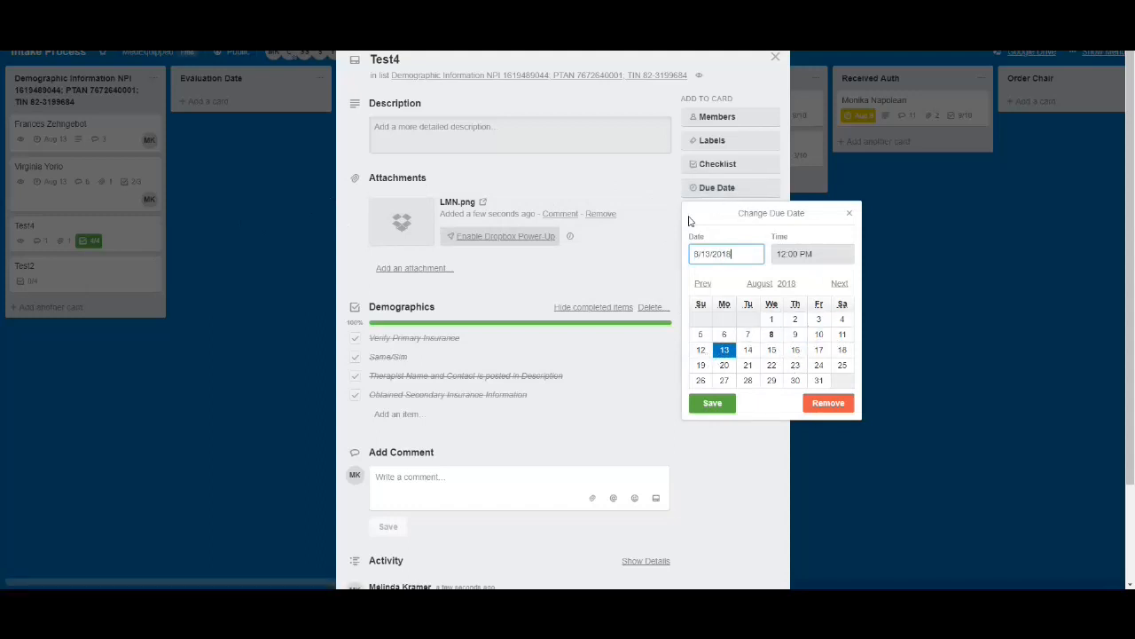
click(780, 253)
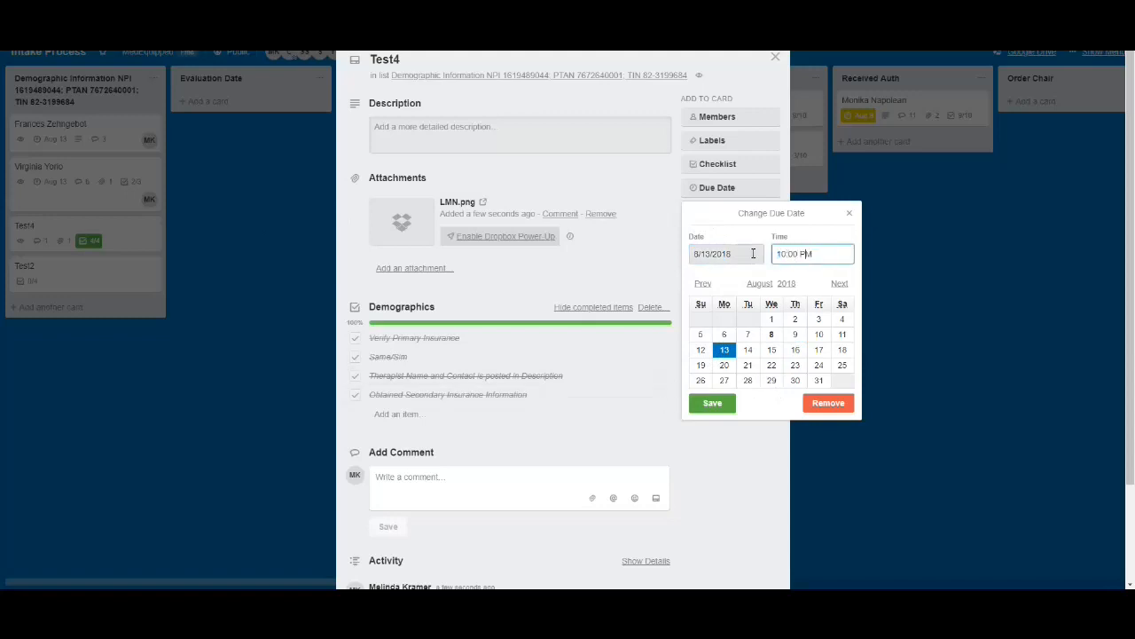
click(713, 403)
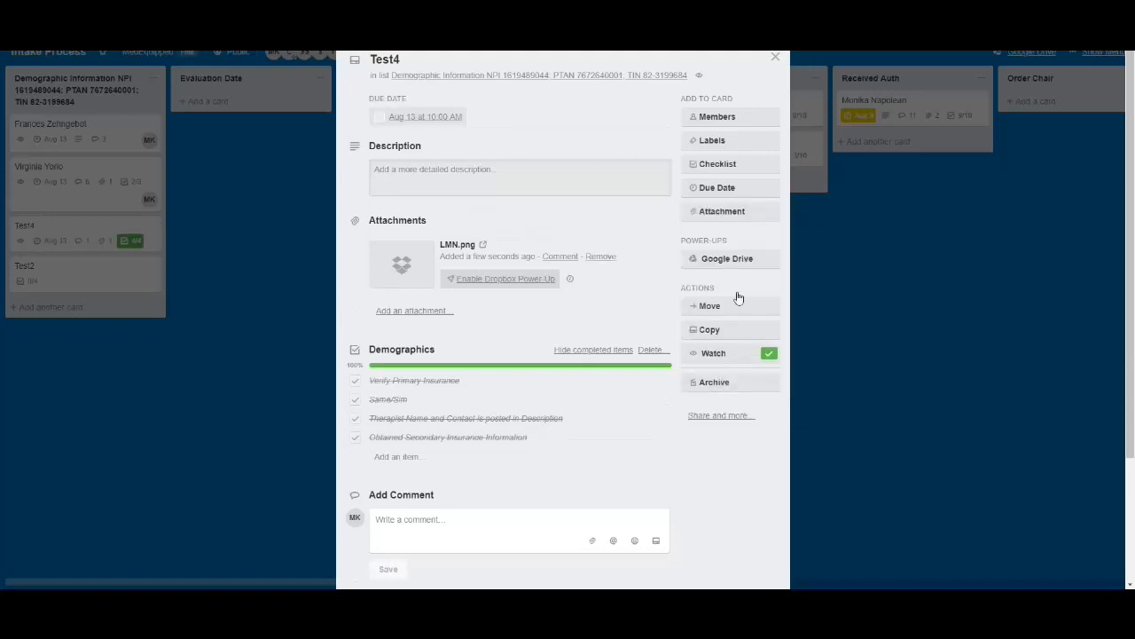
Add the signed-in account holder, the first listed board member, as a member of the Test4 card
click(729, 118)
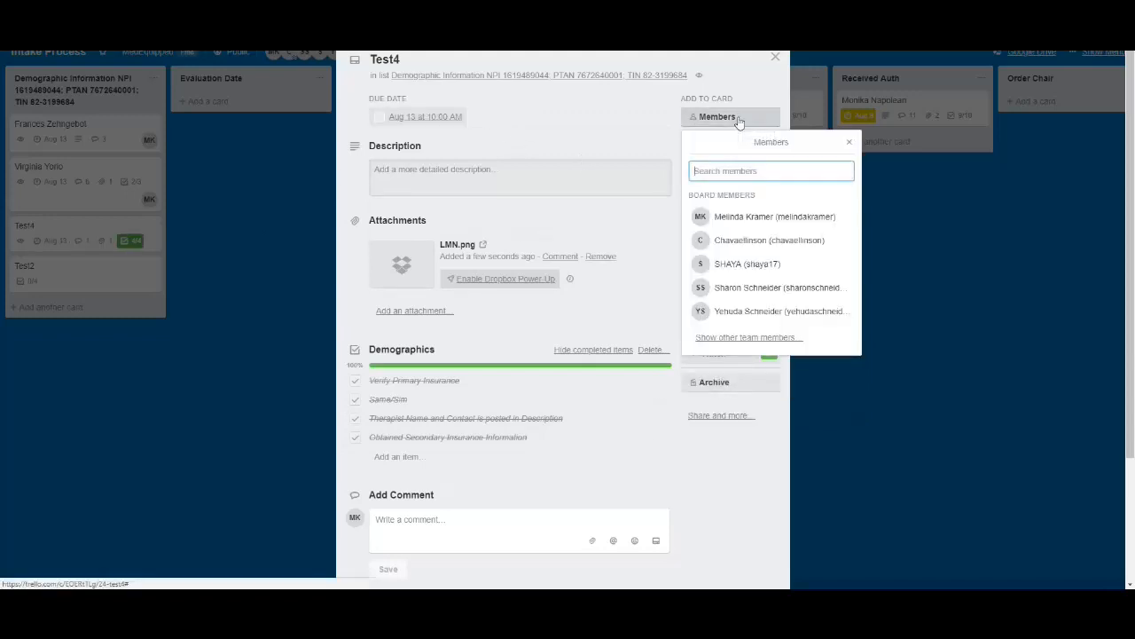
click(763, 218)
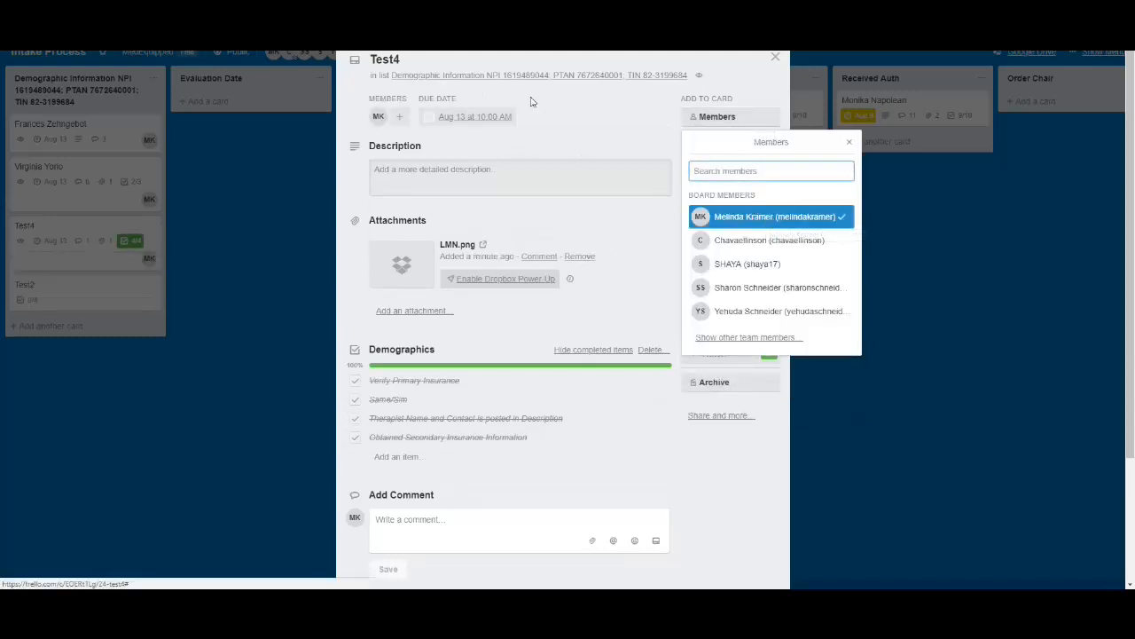
click(851, 145)
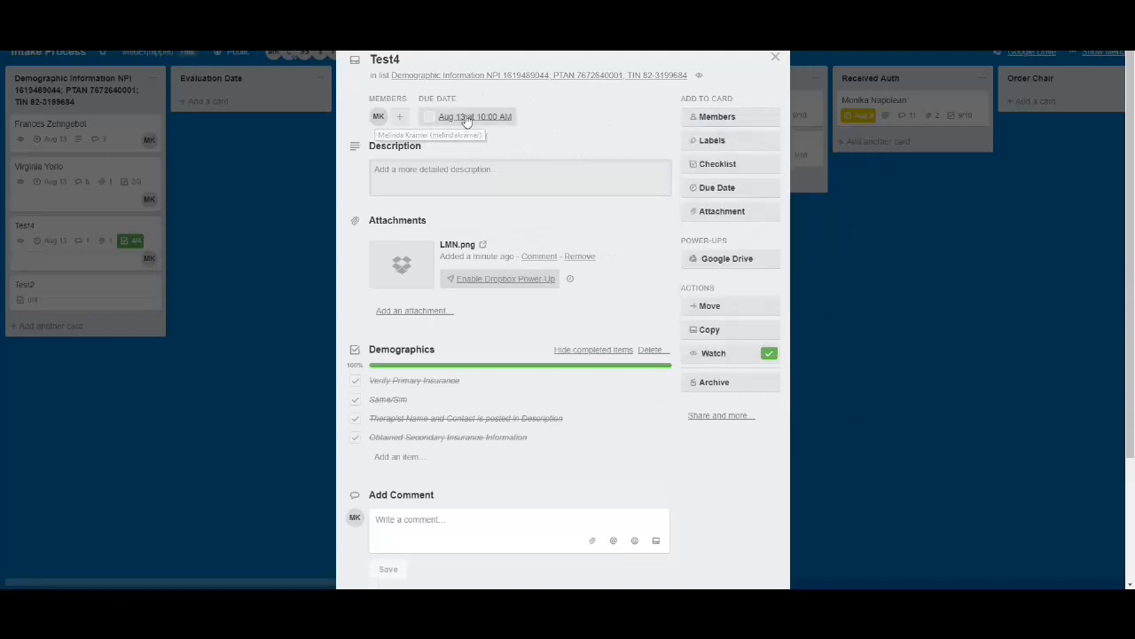
Save a comment on the Test4 card reading "08/13/2018 Following up with doctor to make sure we recieved signed LMN" and close the card
scroll(558, 405, down, 2)
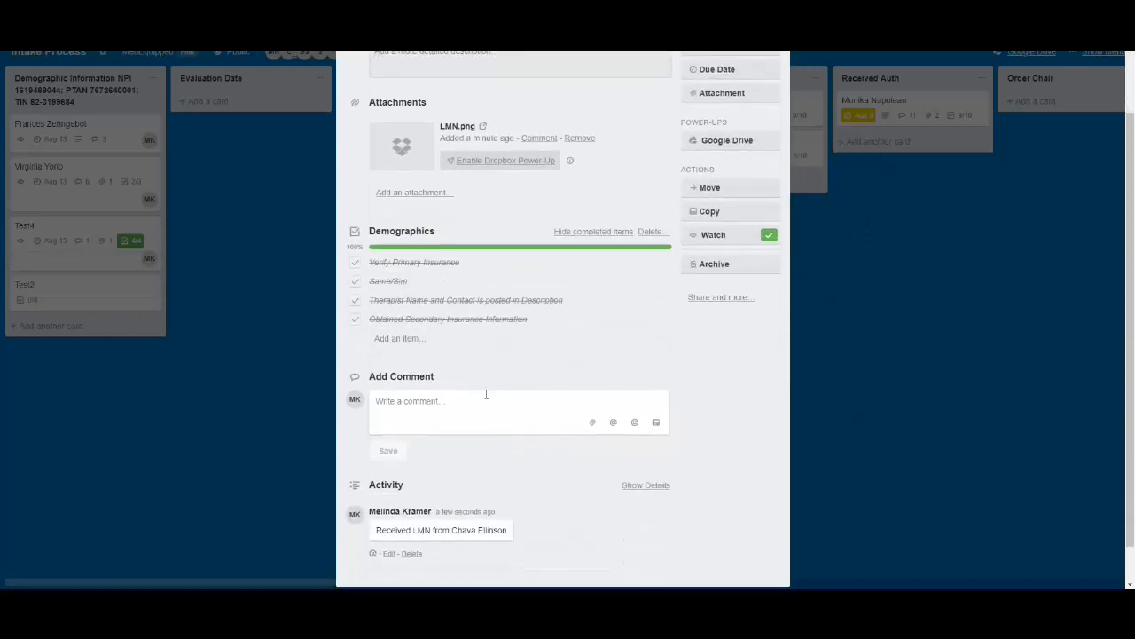
click(484, 403)
scroll(448, 377, up, 3)
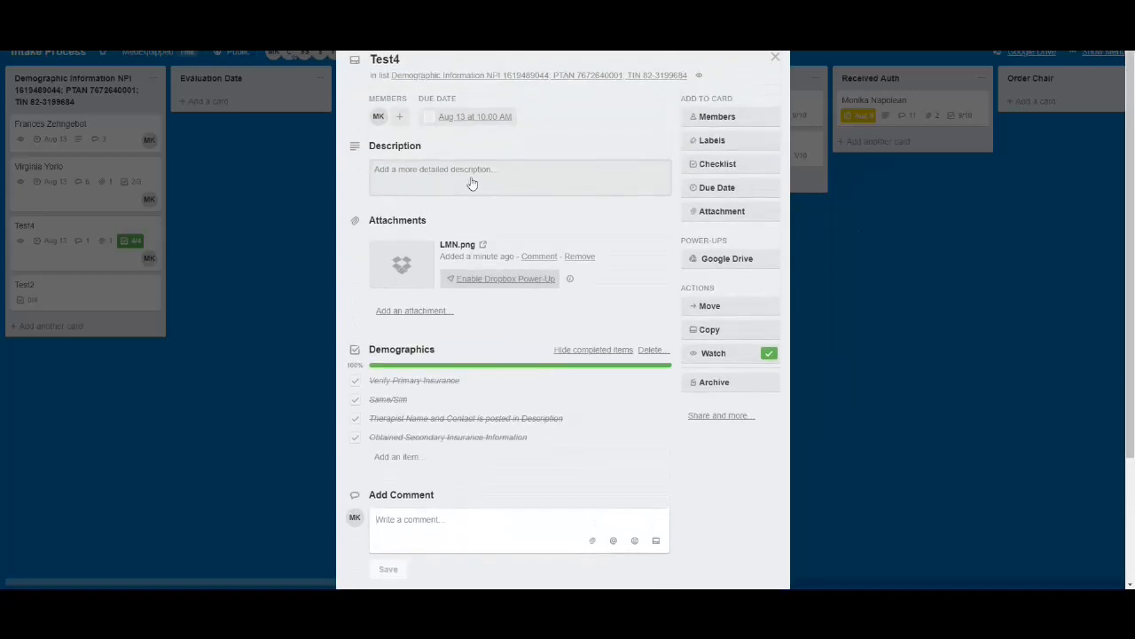
scroll(502, 502, down, 3)
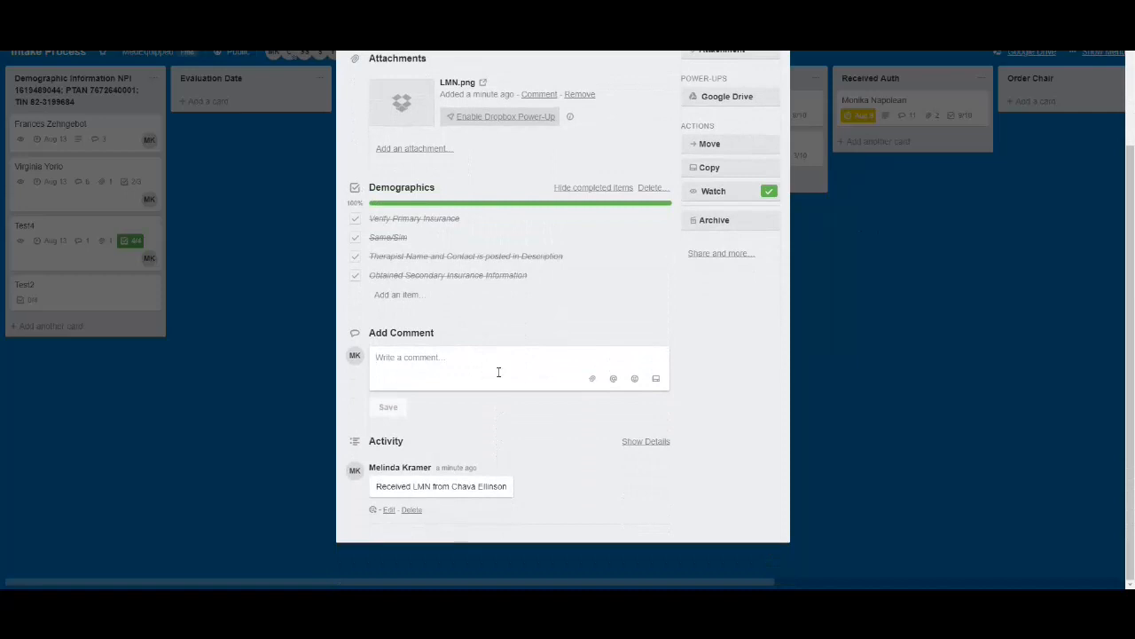
click(498, 372)
text(08/13/2018 Follow)
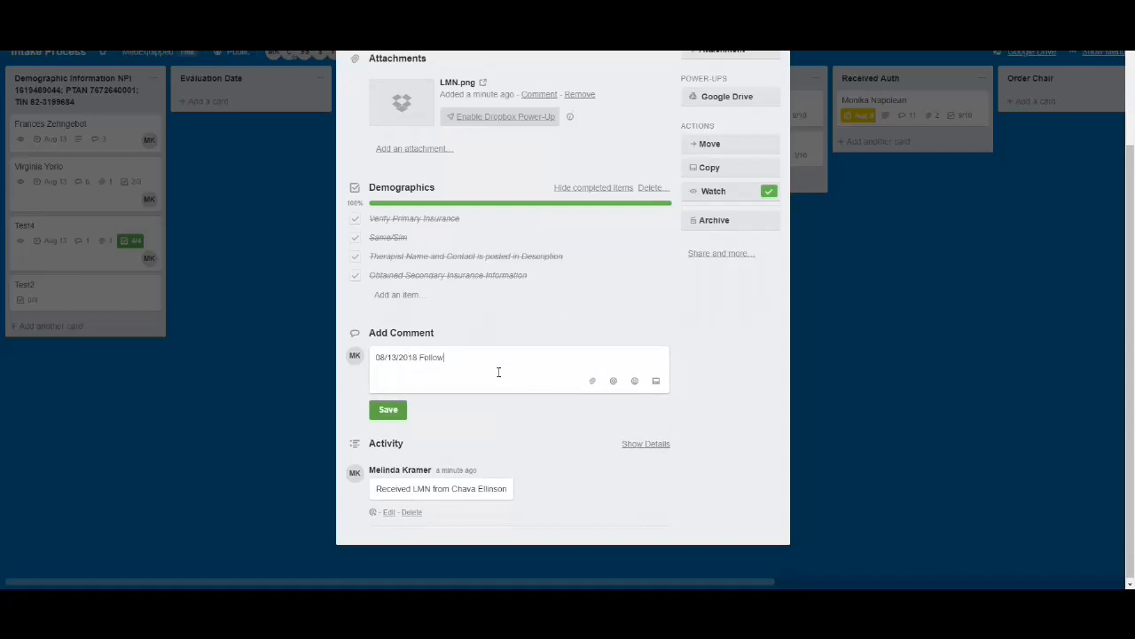
text(doc)
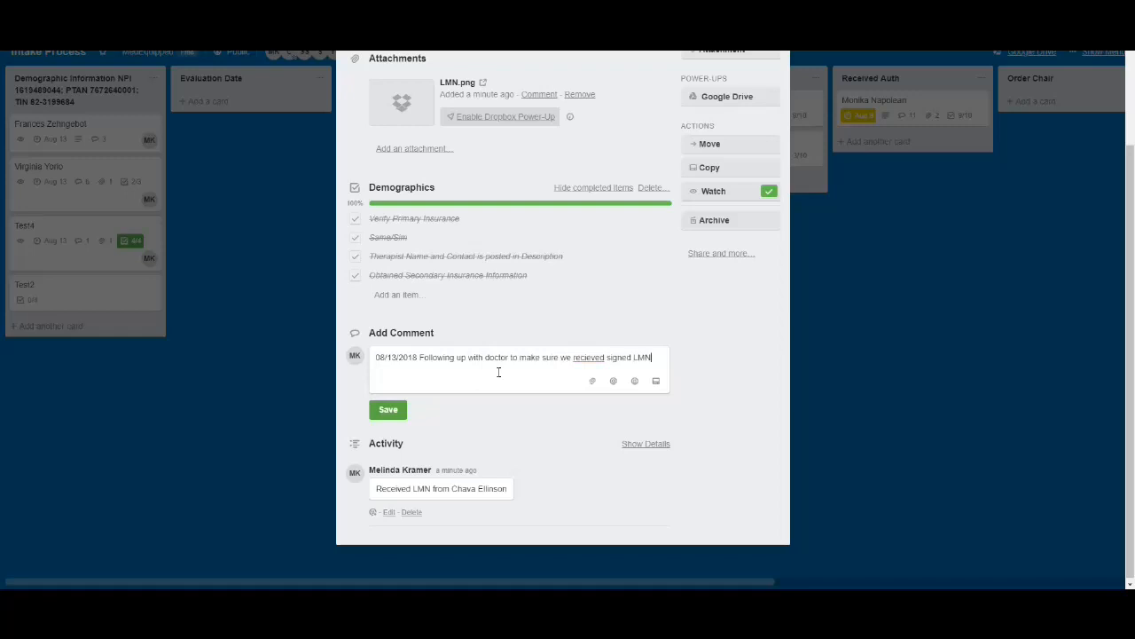
click(382, 410)
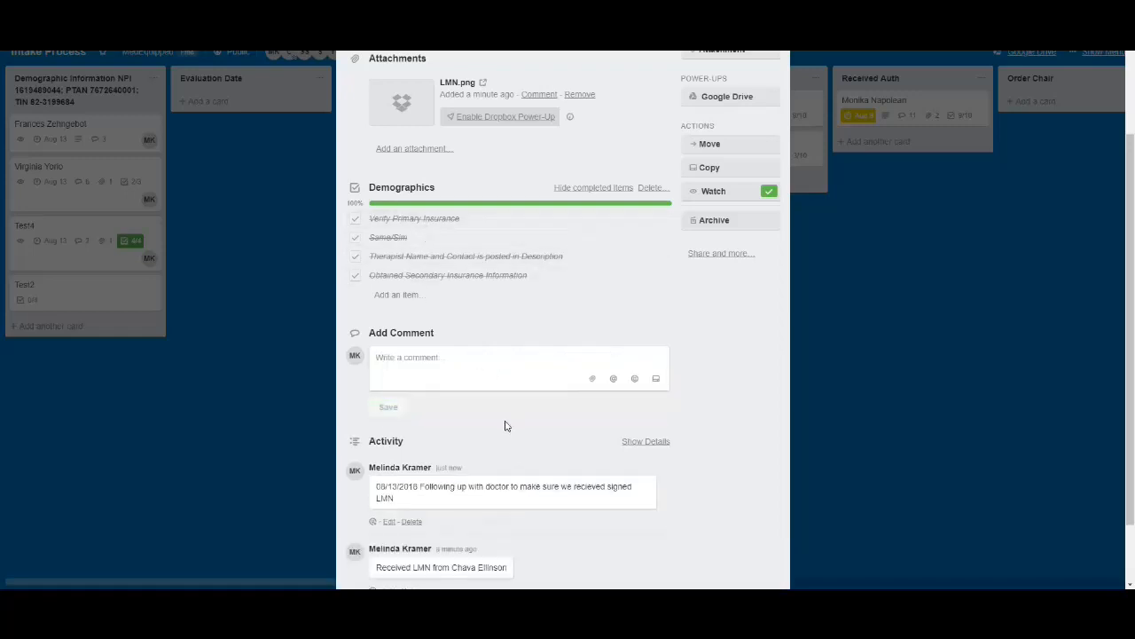
scroll(485, 471, up, 3)
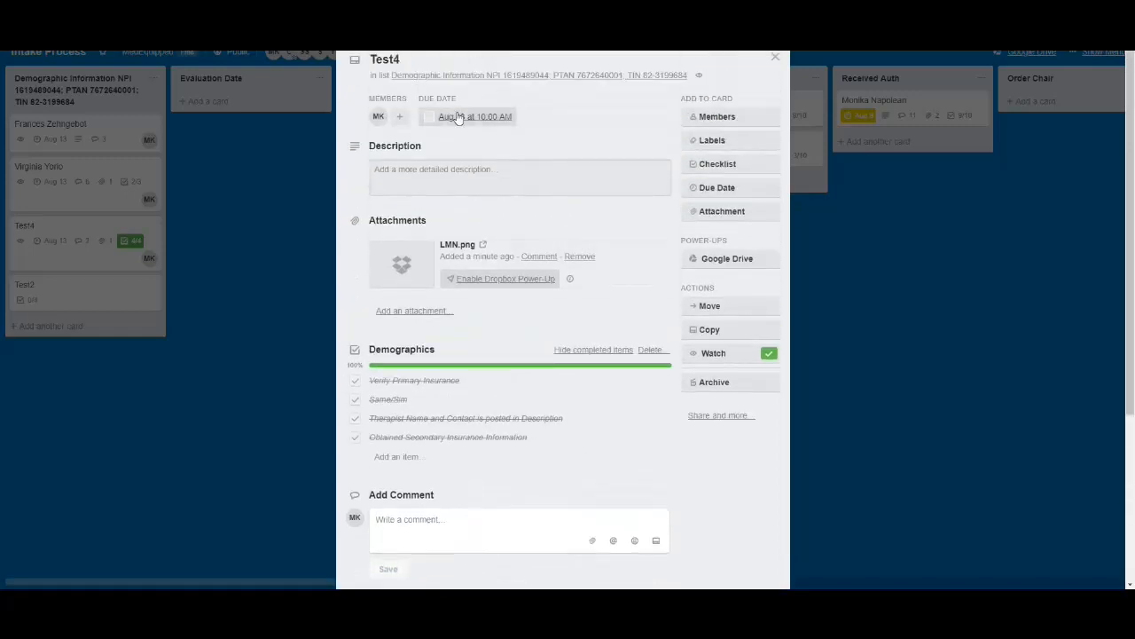
scroll(581, 399, down, 3)
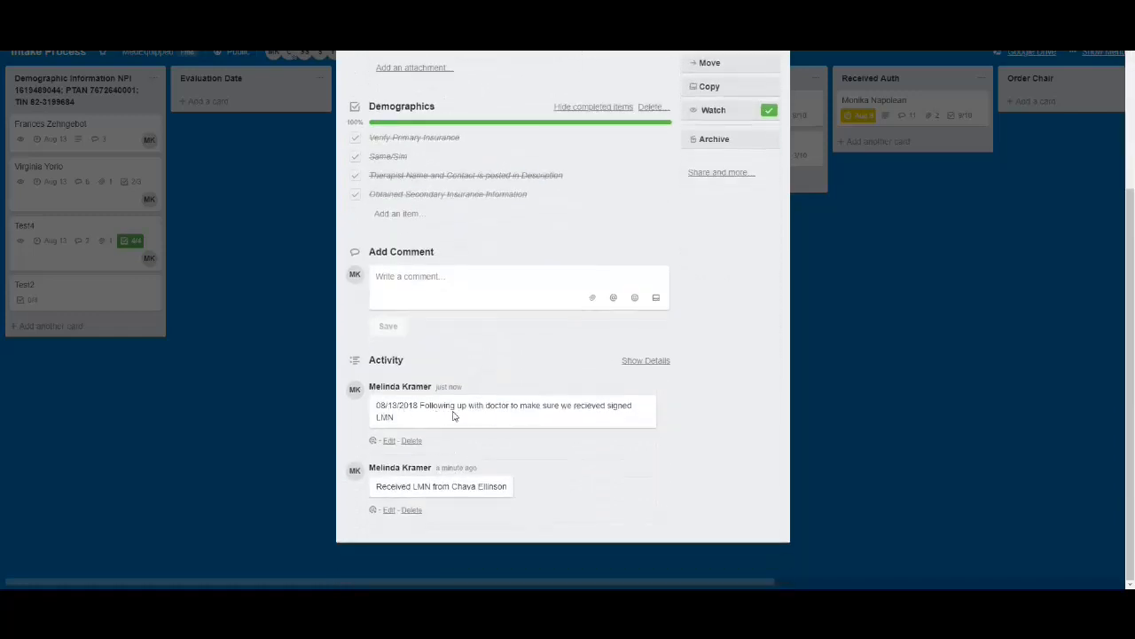
scroll(524, 474, up, 3)
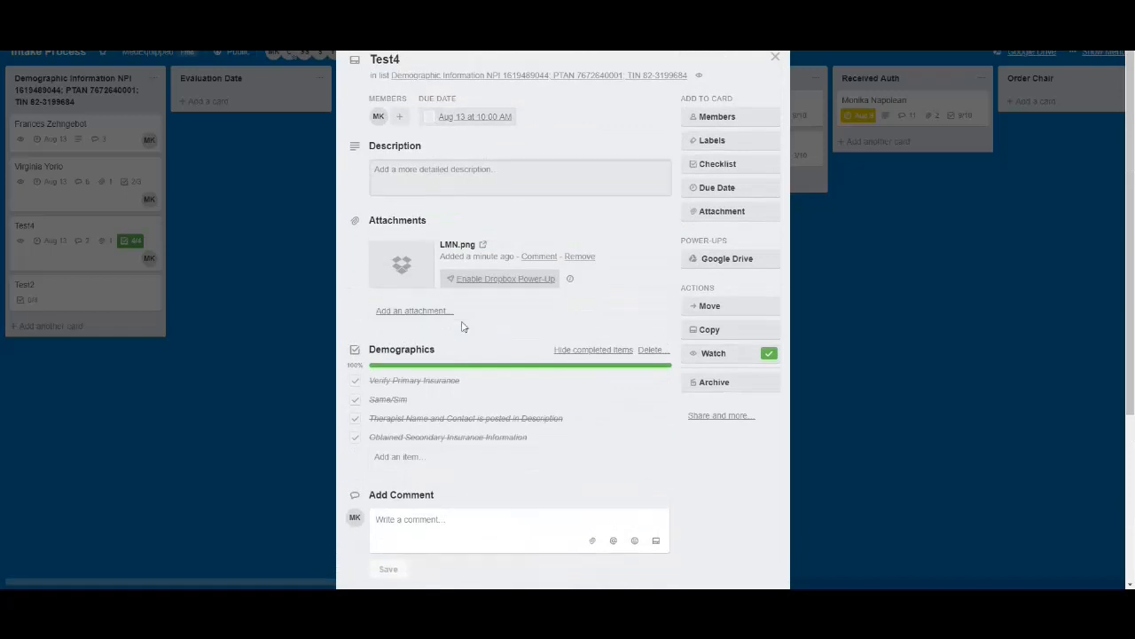
click(776, 58)
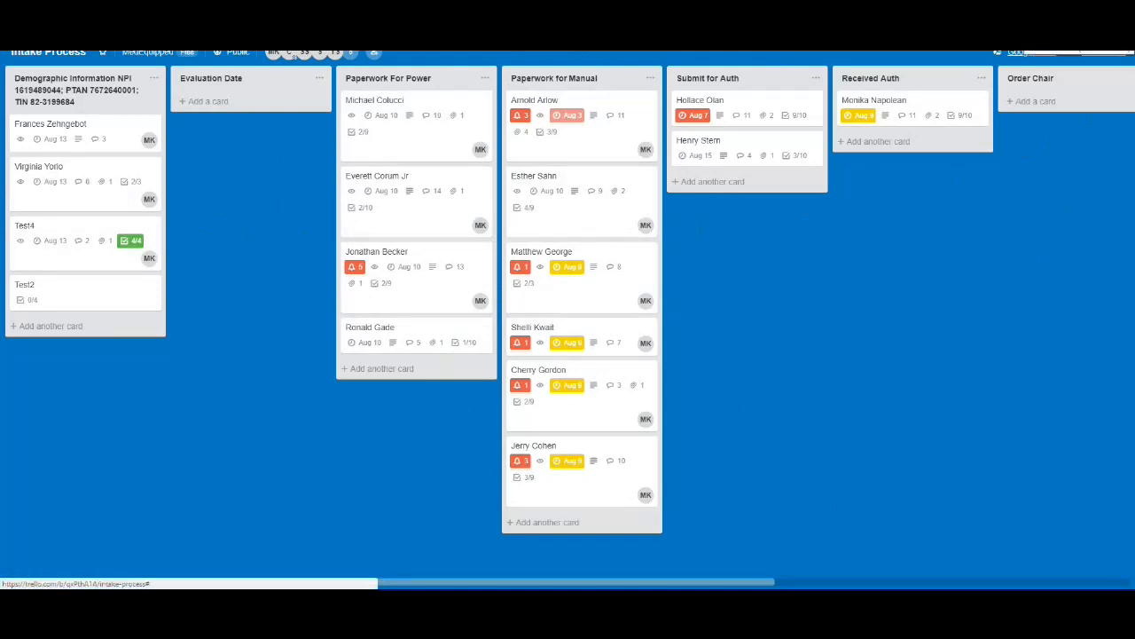
Display all cards assigned to the signed-in account and sort them by due date
click(1119, 51)
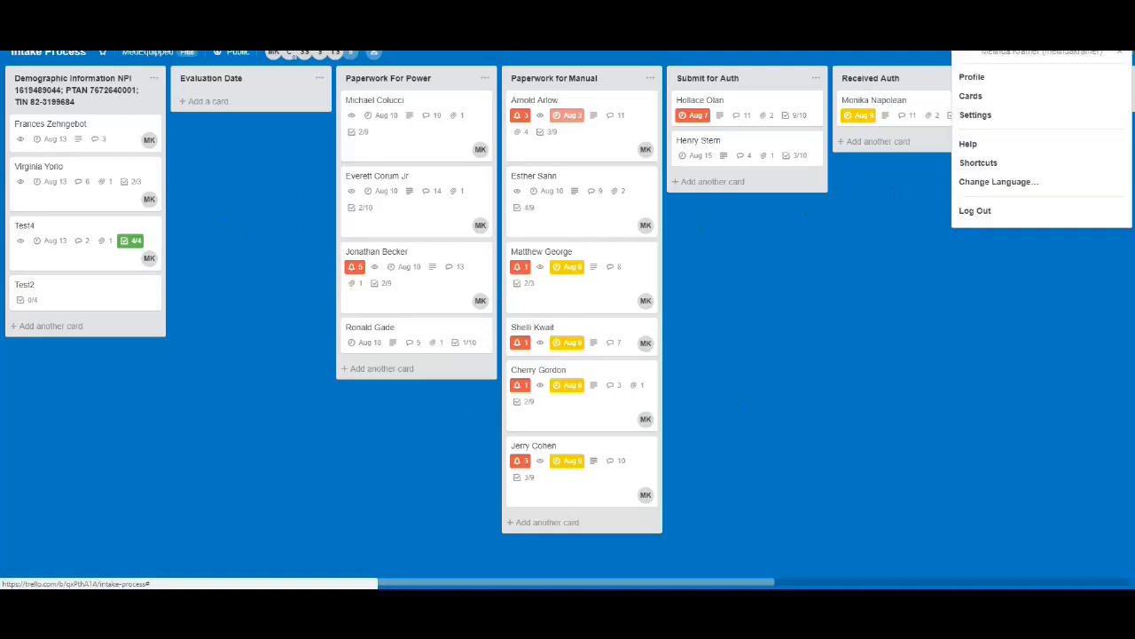
click(972, 98)
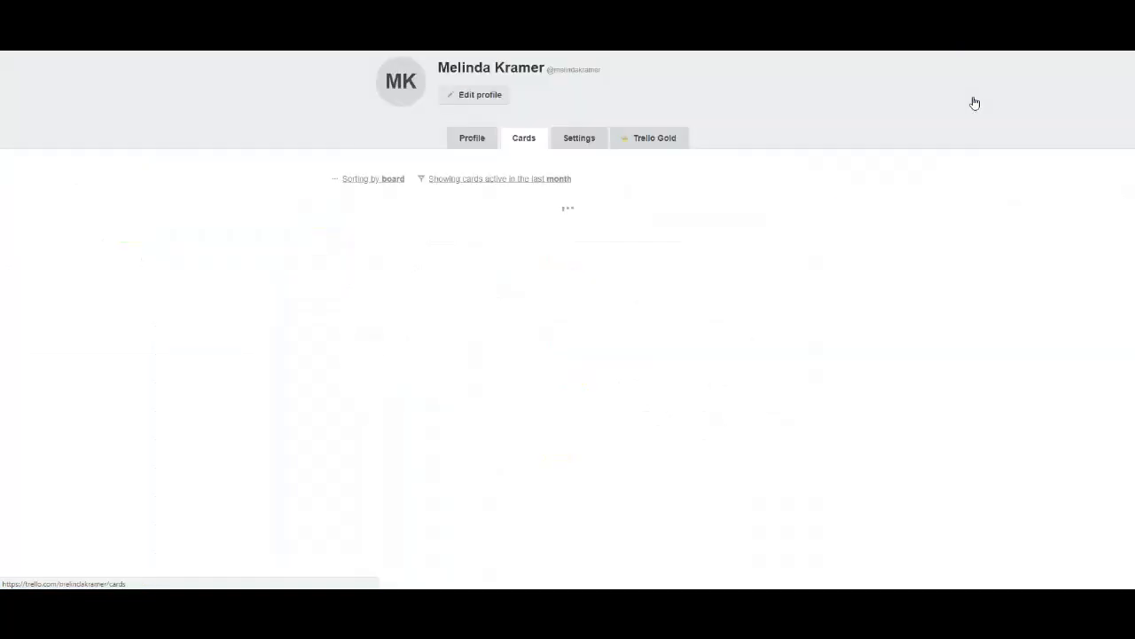
click(378, 181)
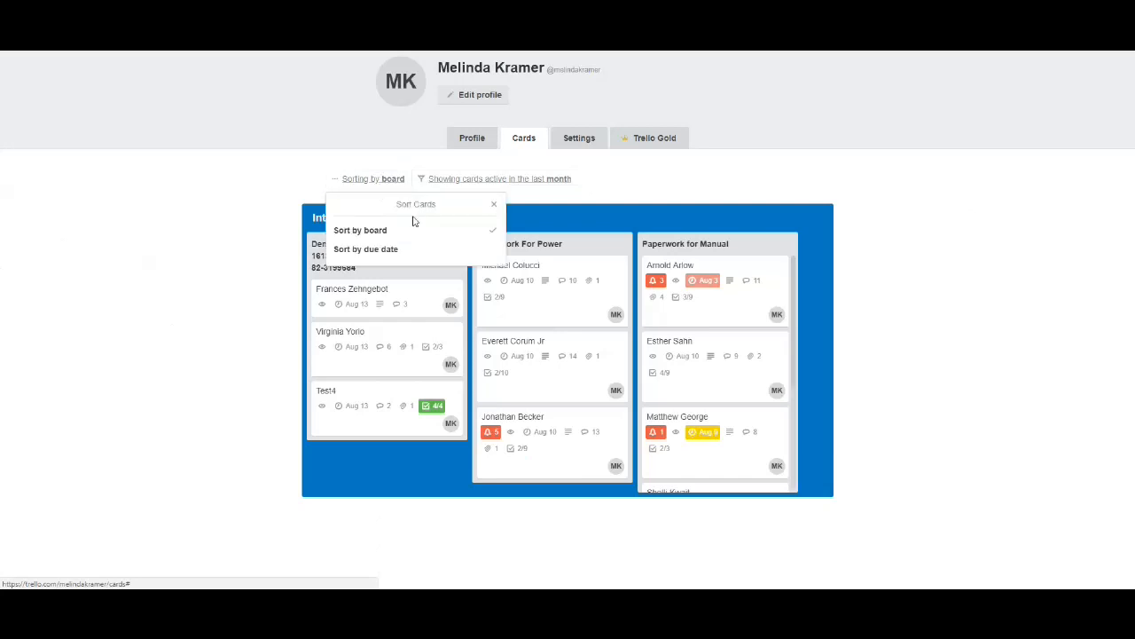
click(411, 249)
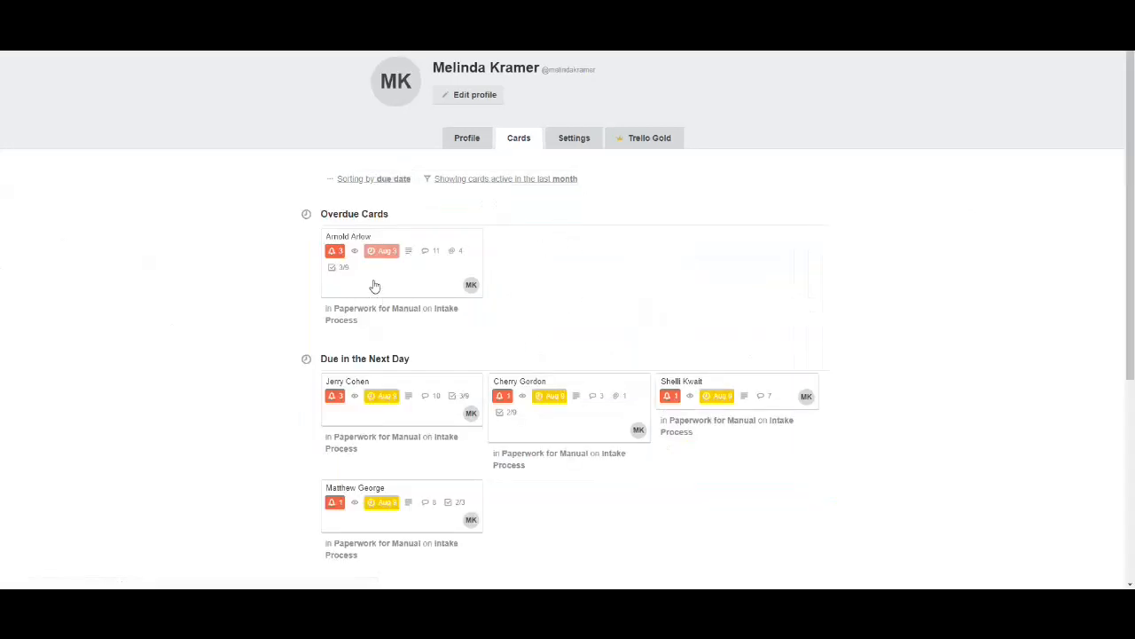
Open the first card under Due in the Next Day and examine its due date, description, checklists and follow-up comments
scroll(504, 324, down, 2)
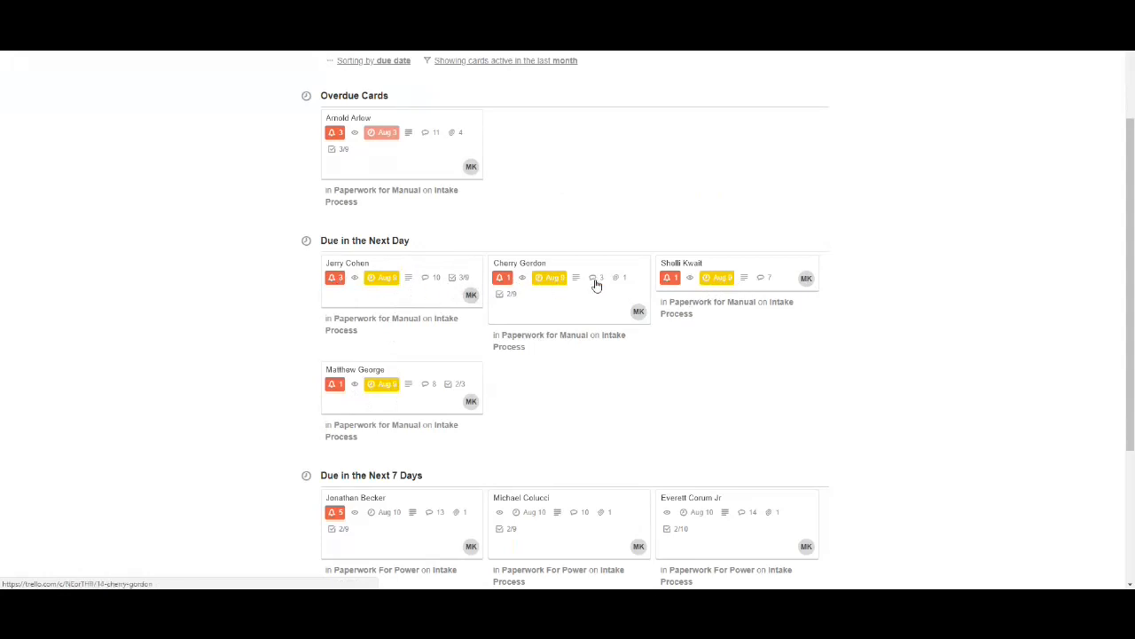
click(416, 286)
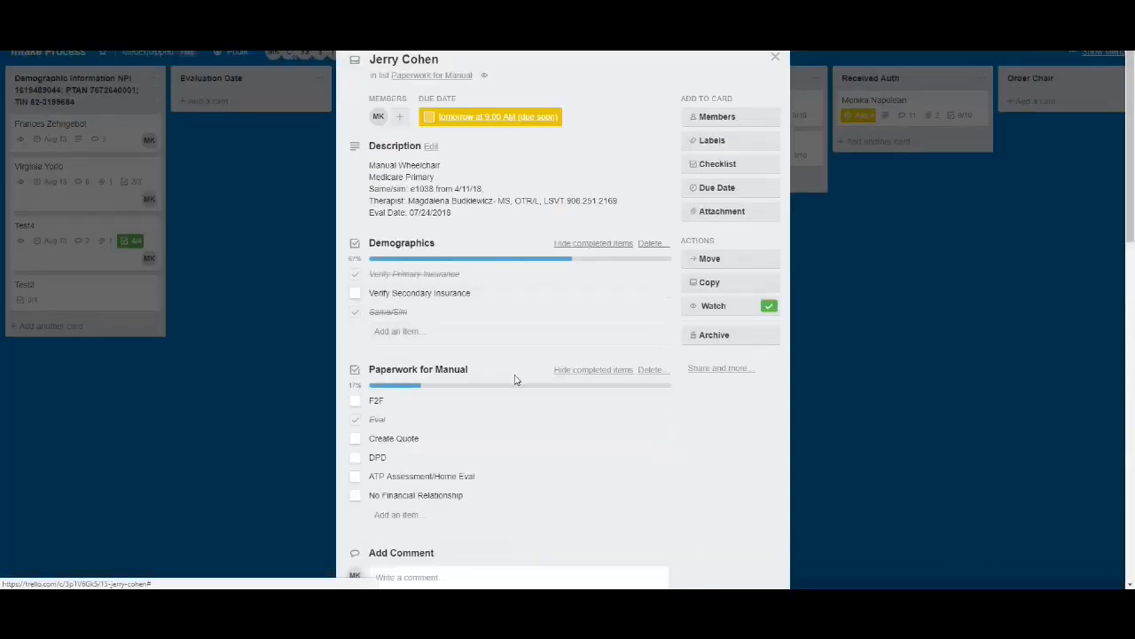
scroll(505, 395, down, 3)
scroll(488, 394, down, 1)
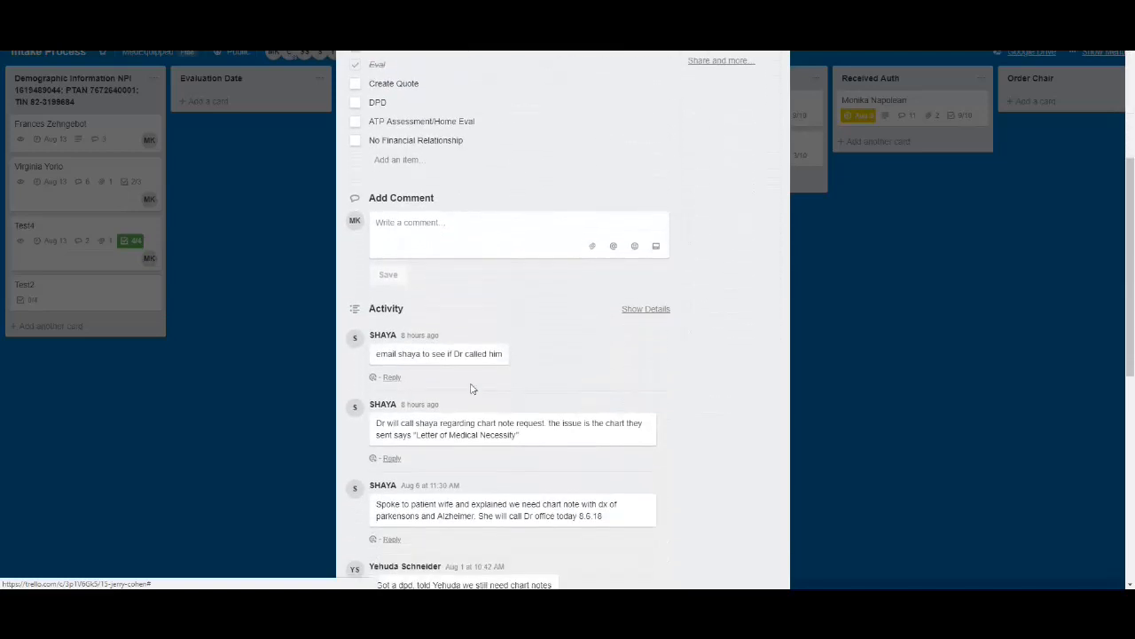
scroll(510, 331, down, 1)
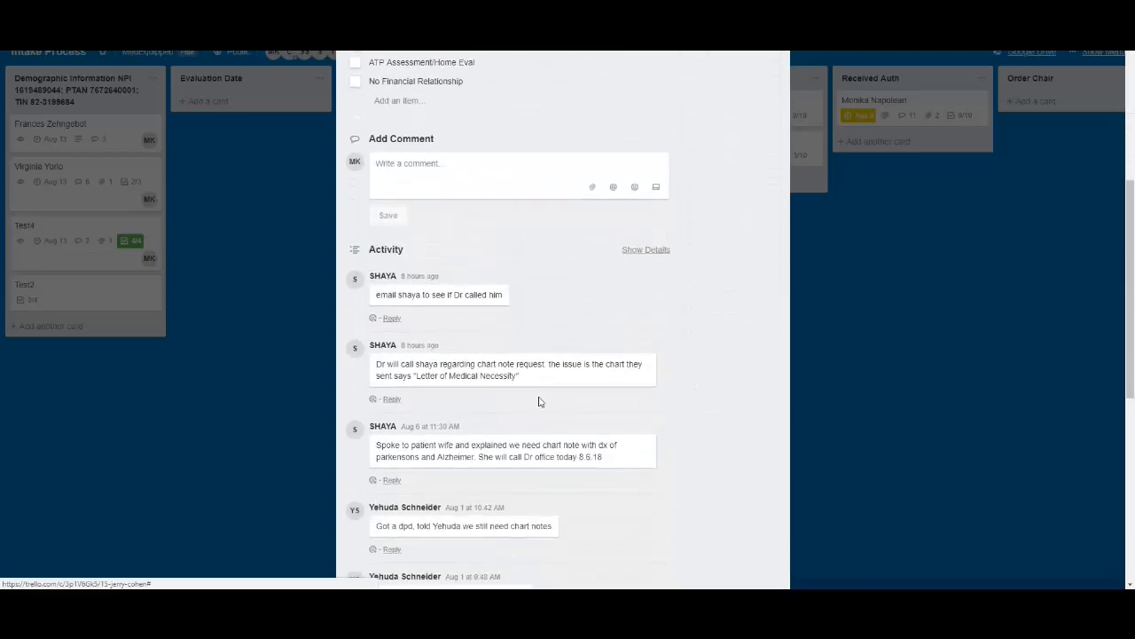
scroll(538, 404, down, 2)
scroll(538, 406, up, 3)
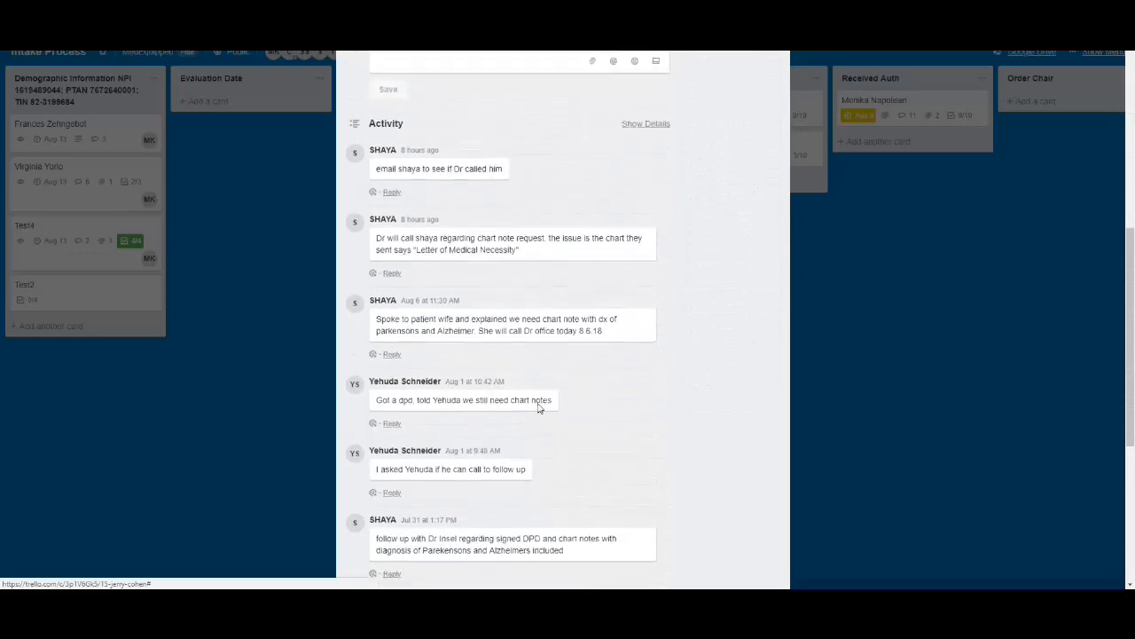
scroll(537, 408, up, 5)
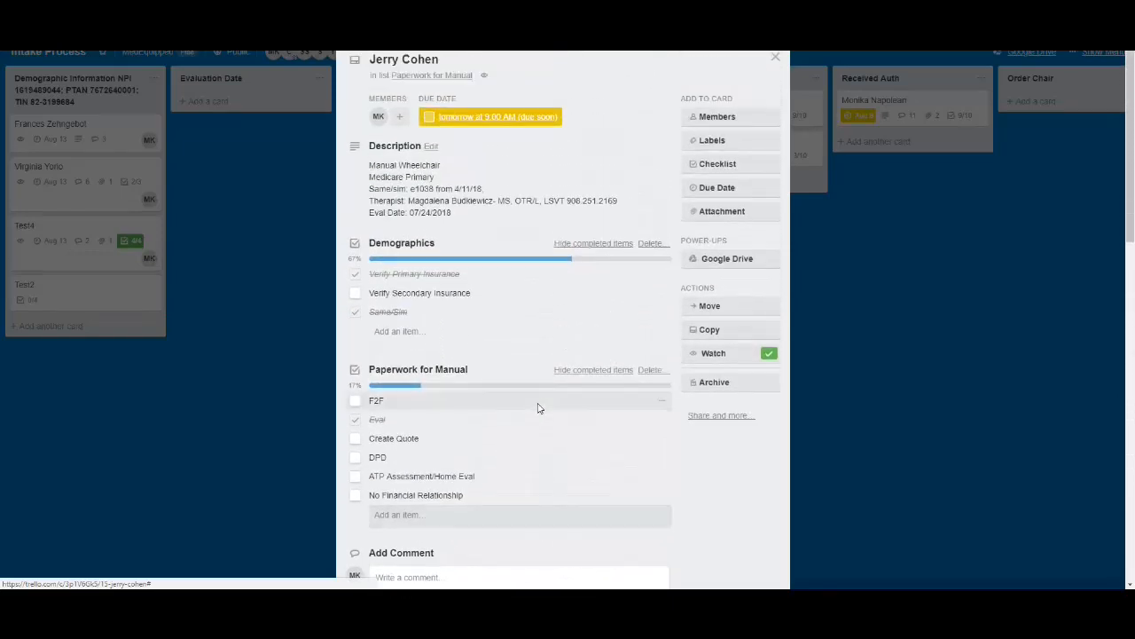
scroll(537, 408, down, 2)
scroll(538, 408, up, 2)
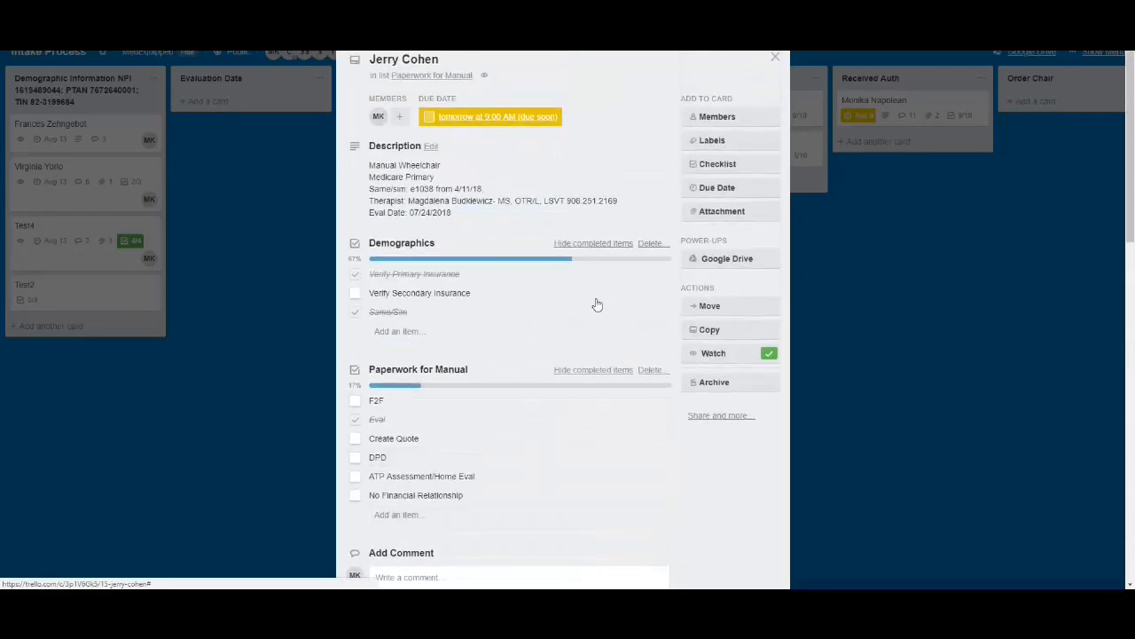
scroll(502, 461, down, 3)
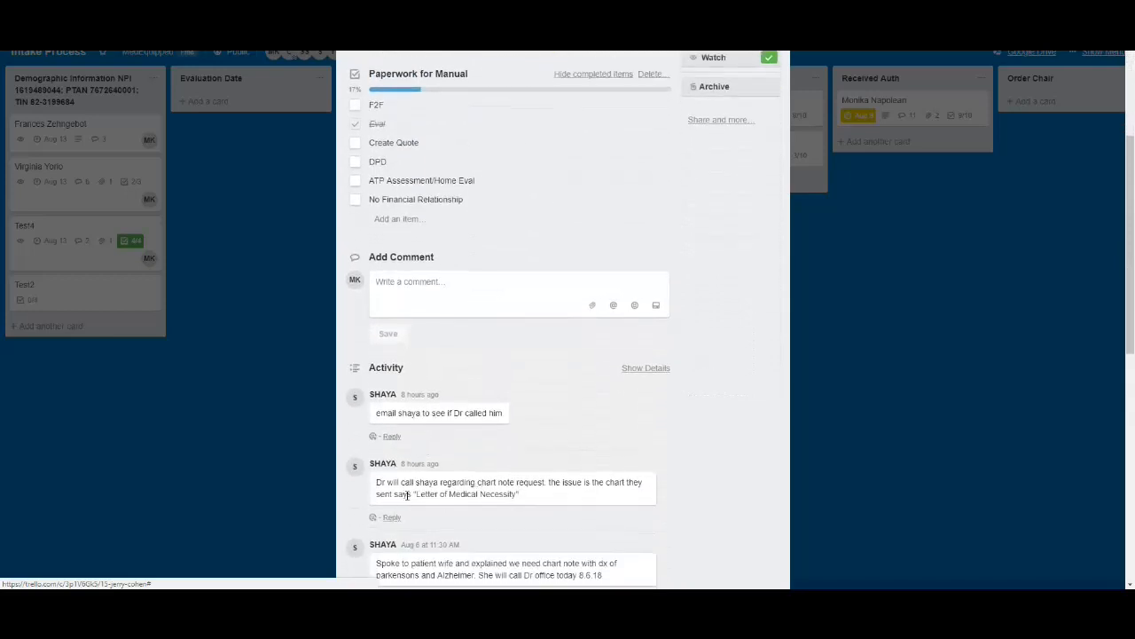
scroll(408, 414, up, 3)
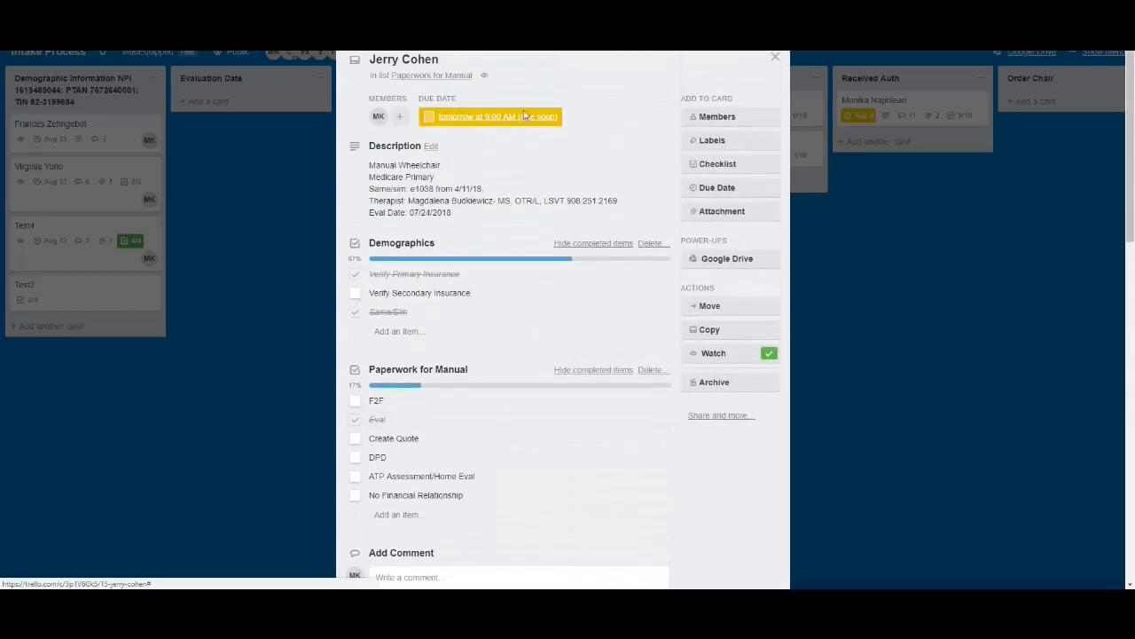
scroll(480, 365, down, 1)
scroll(480, 365, down, 2)
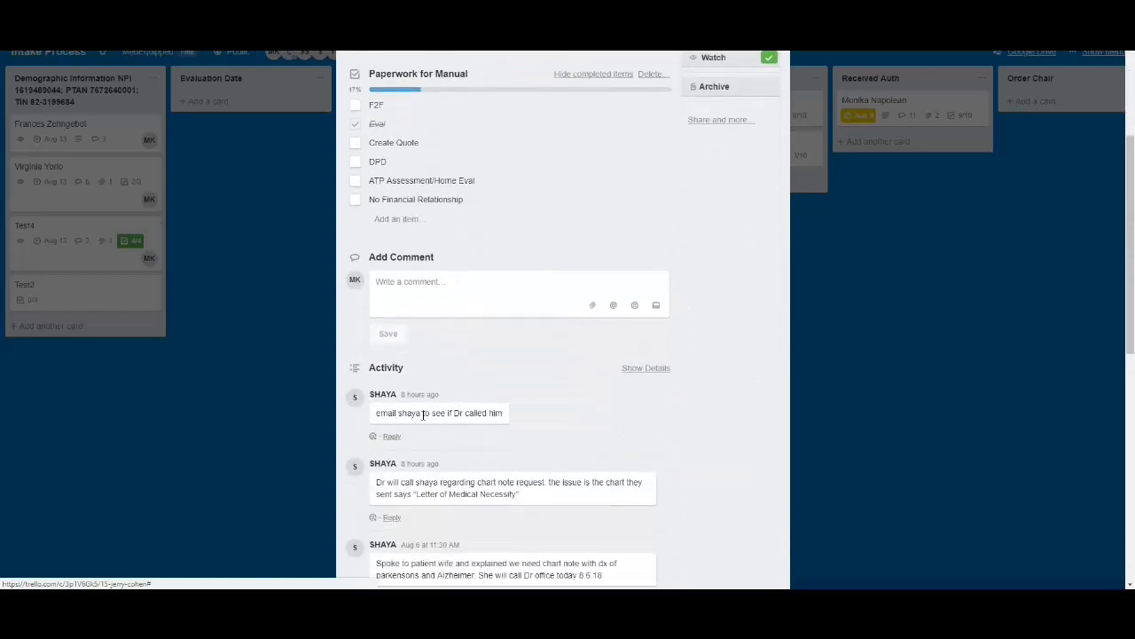
scroll(512, 426, up, 3)
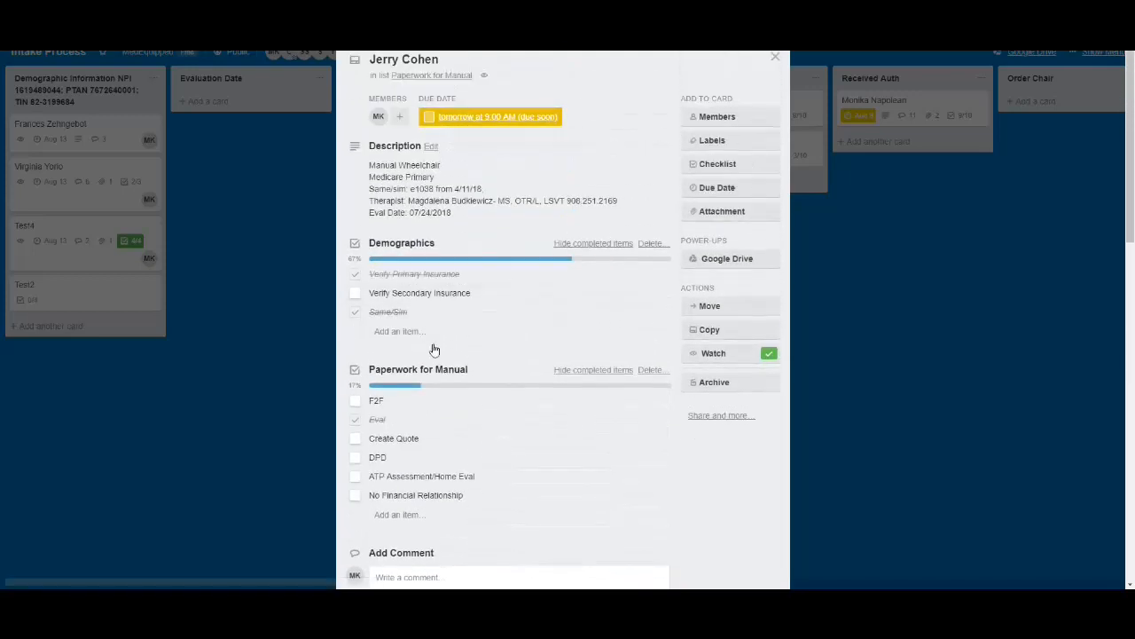
scroll(431, 350, down, 4)
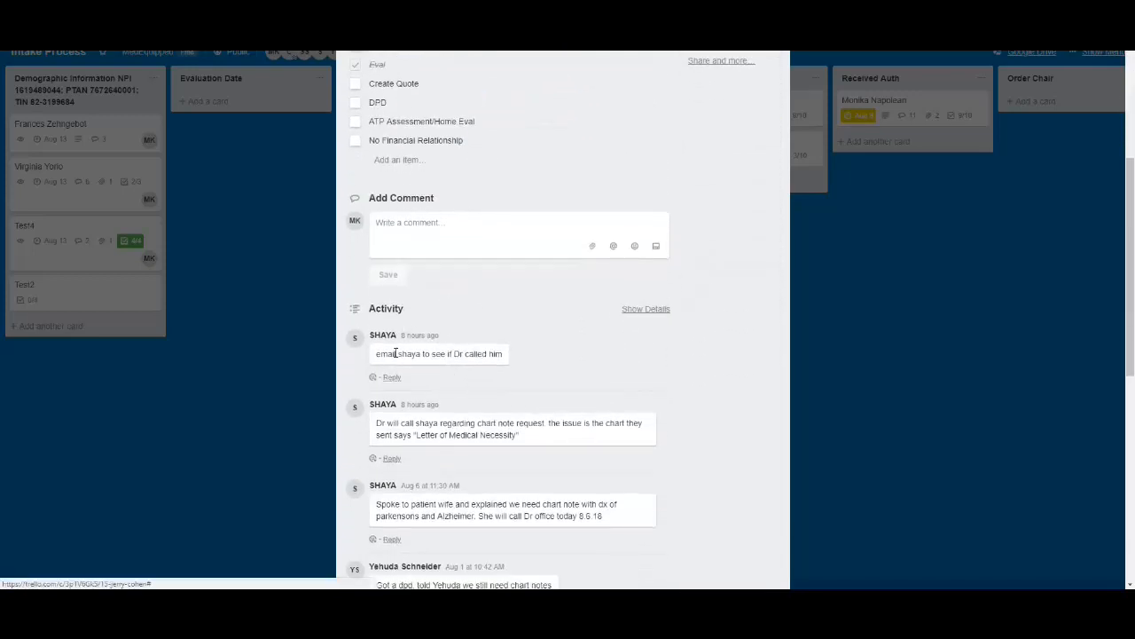
scroll(468, 357, up, 4)
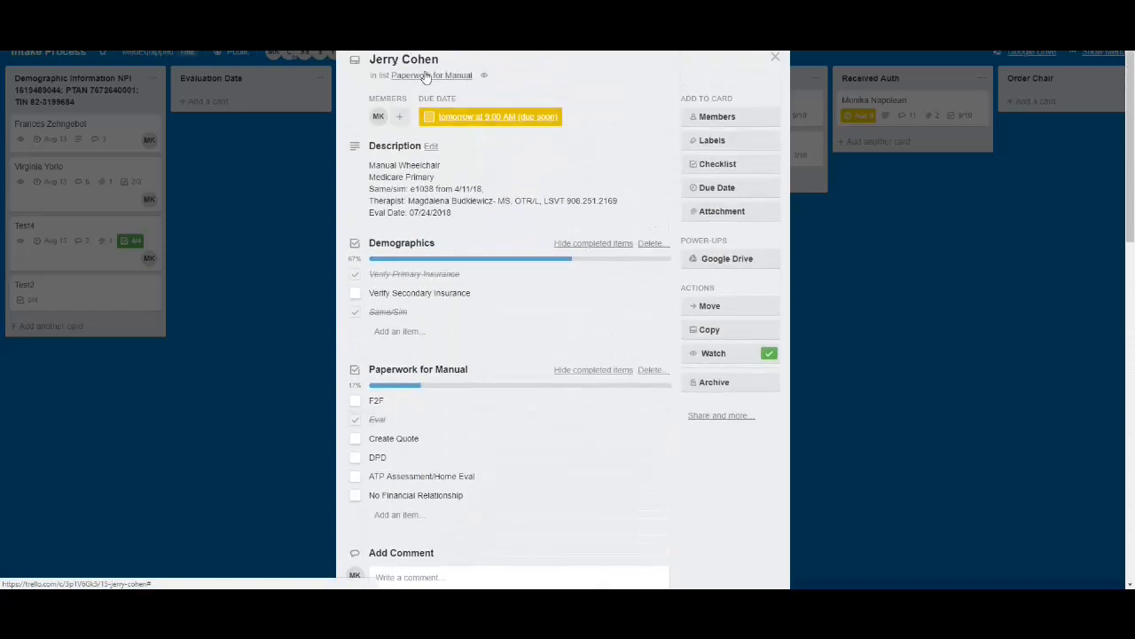
Close the card and return to the signed-in account's assigned cards, showing those due in the next day
click(775, 58)
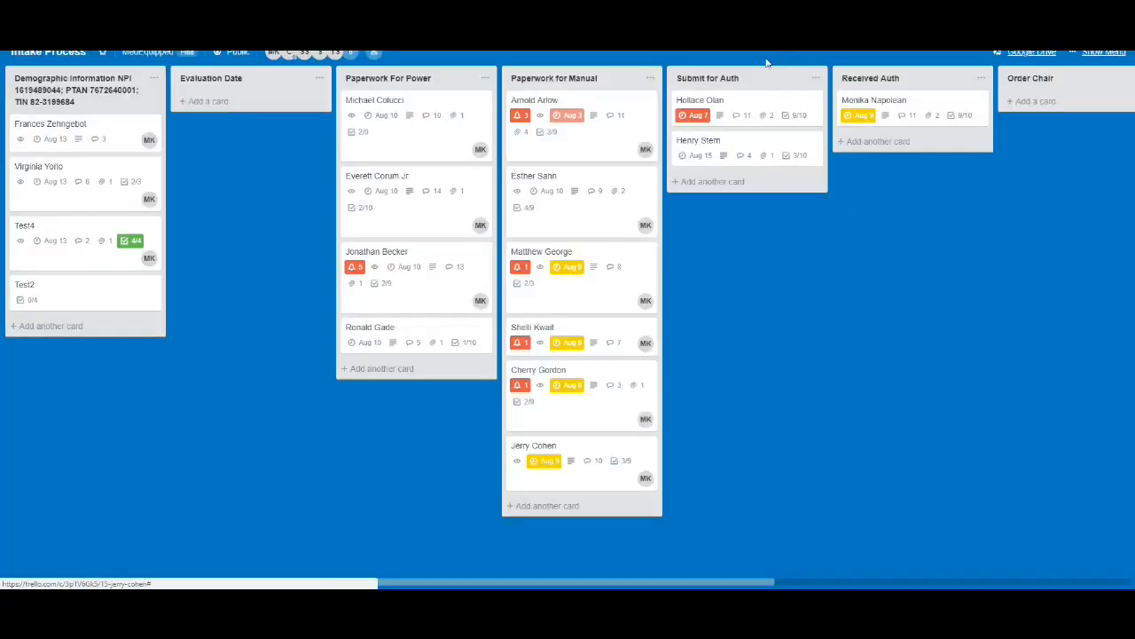
click(1121, 28)
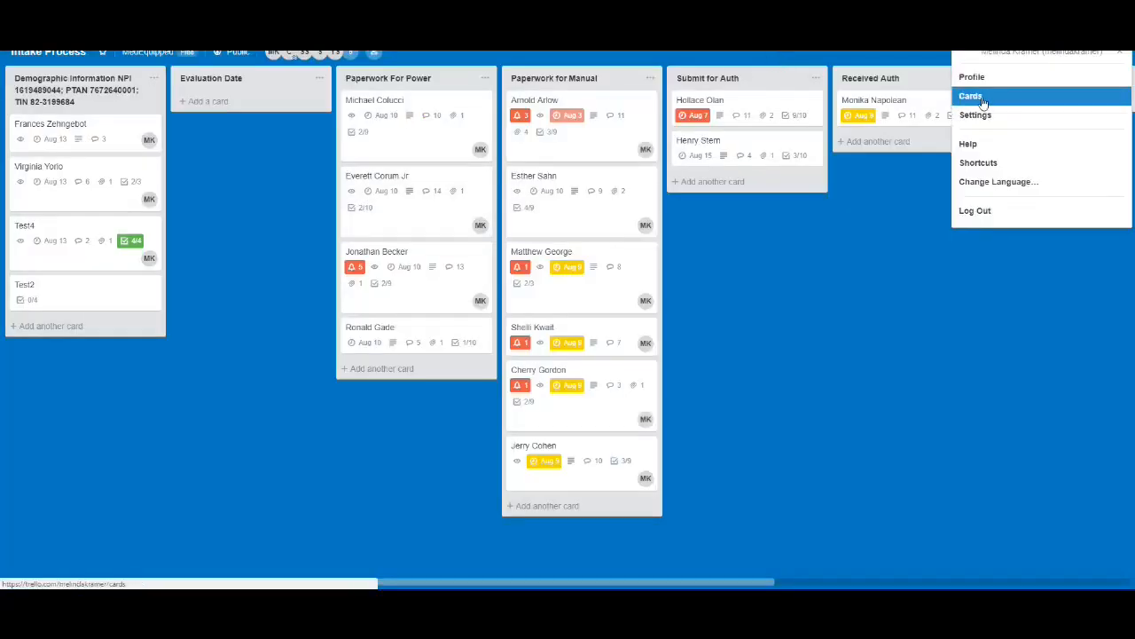
click(980, 98)
scroll(444, 395, down, 1)
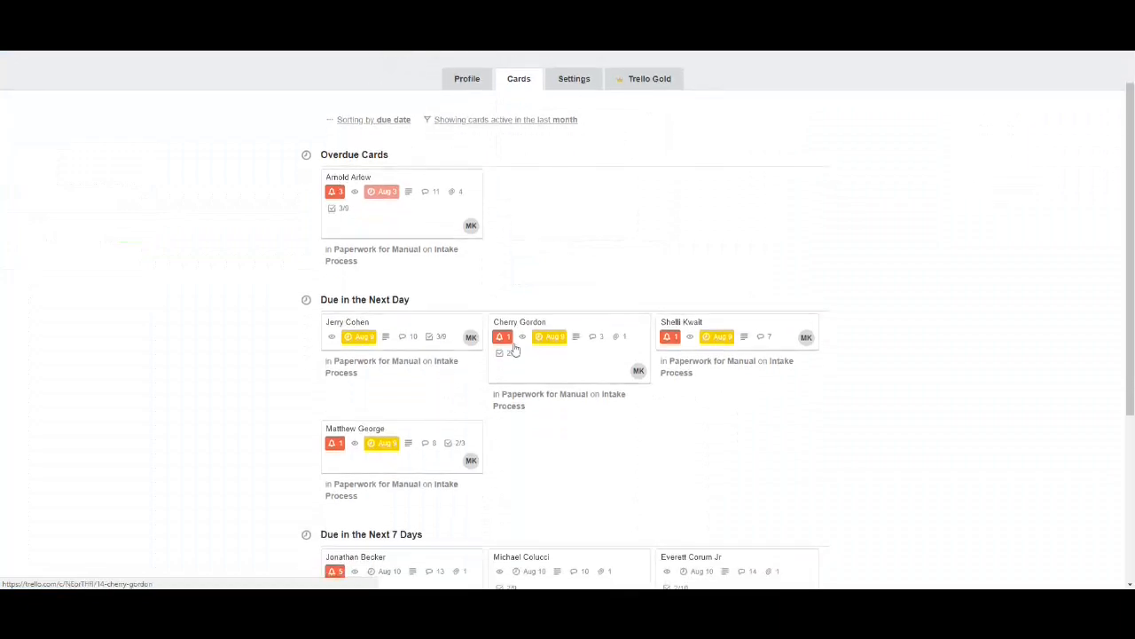
Open the second card under Due in the Next Day and examine its description, attachment, checklists and activity comments
click(570, 366)
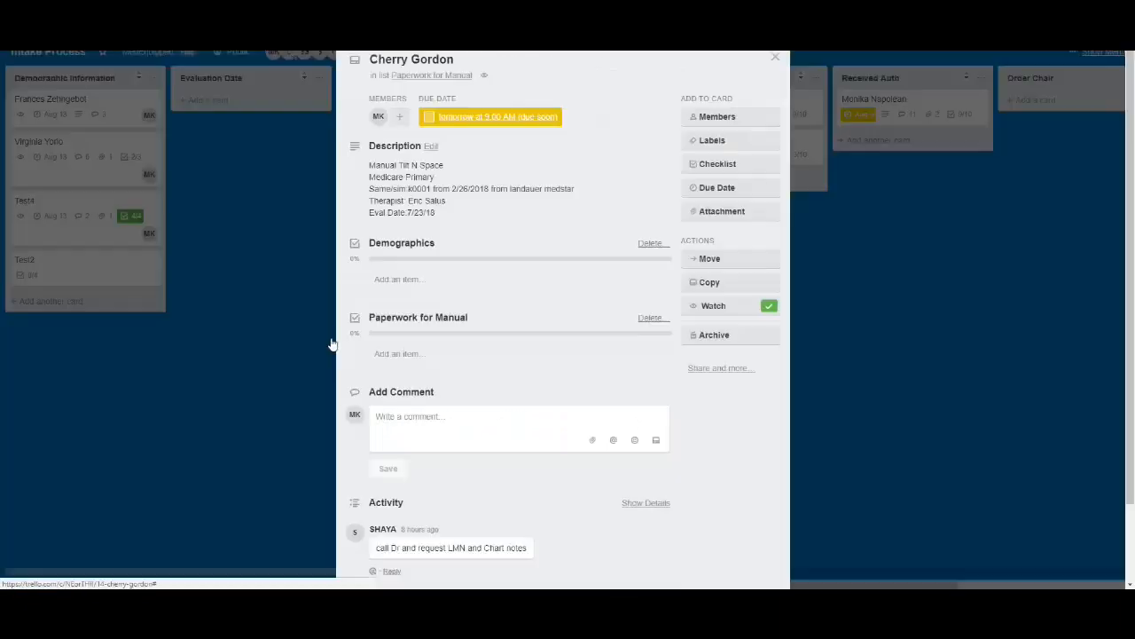
scroll(454, 390, down, 3)
scroll(454, 391, down, 2)
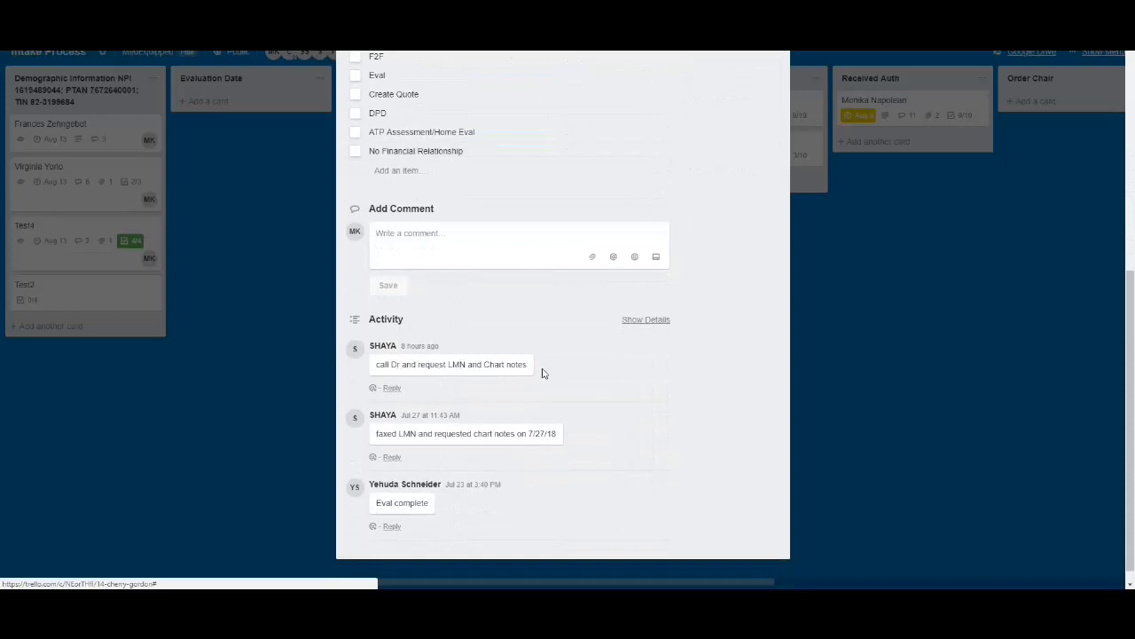
scroll(520, 398, up, 5)
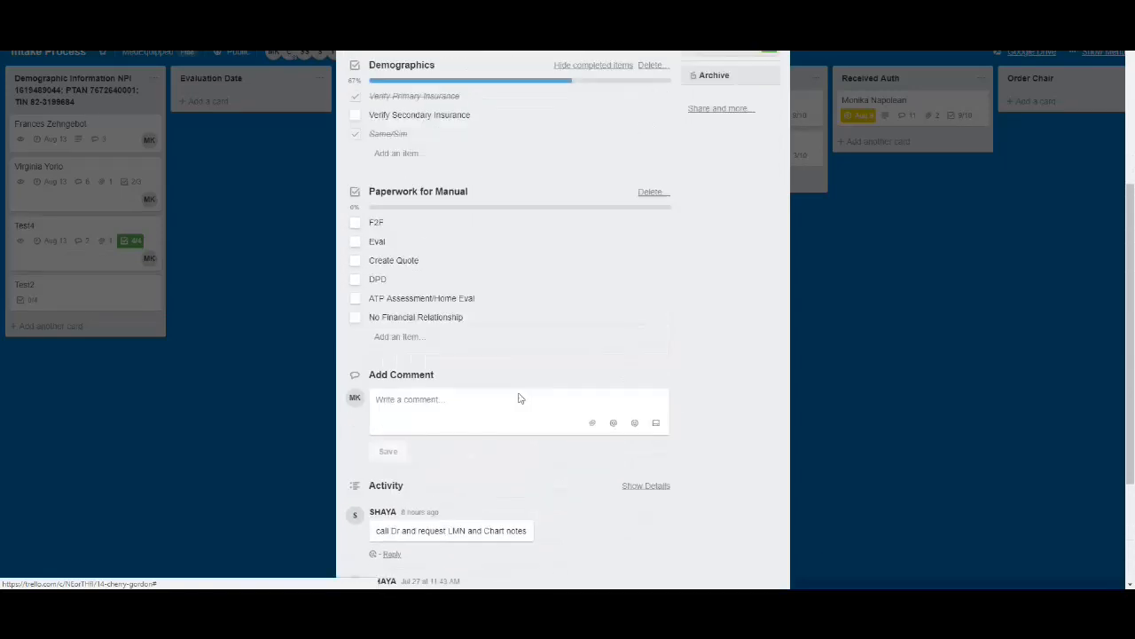
scroll(520, 398, up, 2)
scroll(517, 396, down, 4)
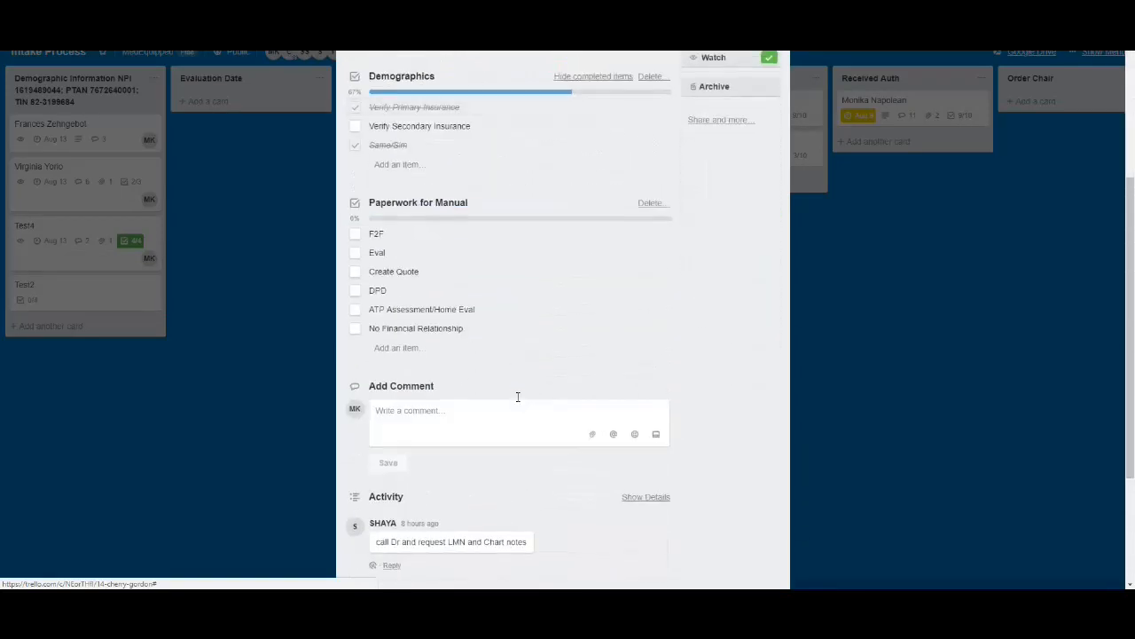
scroll(504, 396, up, 5)
scroll(491, 506, down, 5)
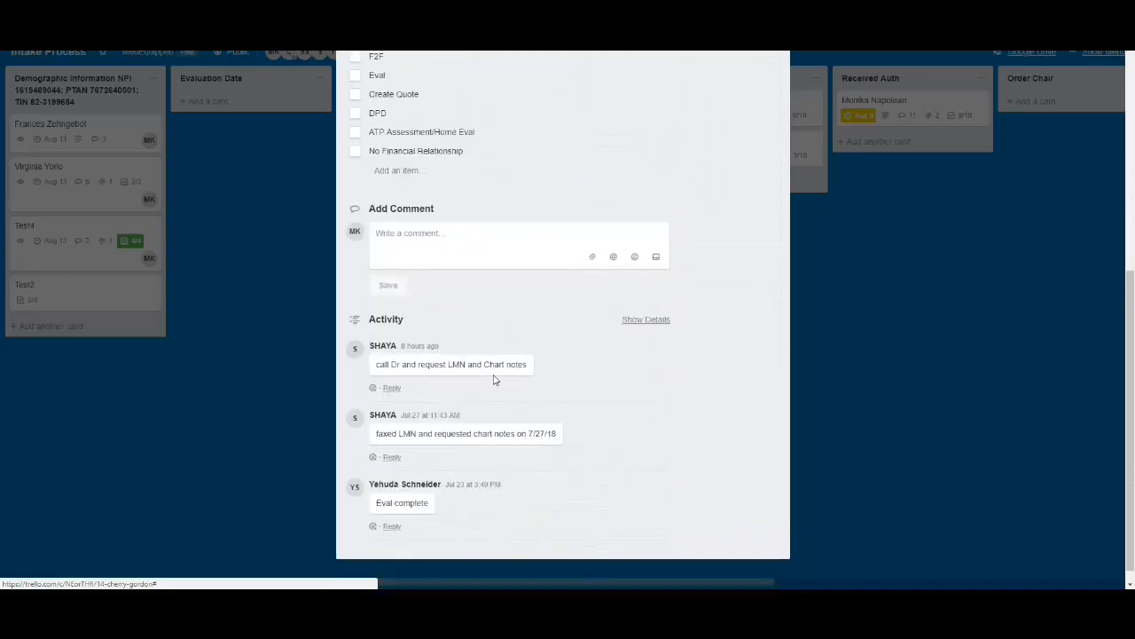
scroll(495, 380, up, 6)
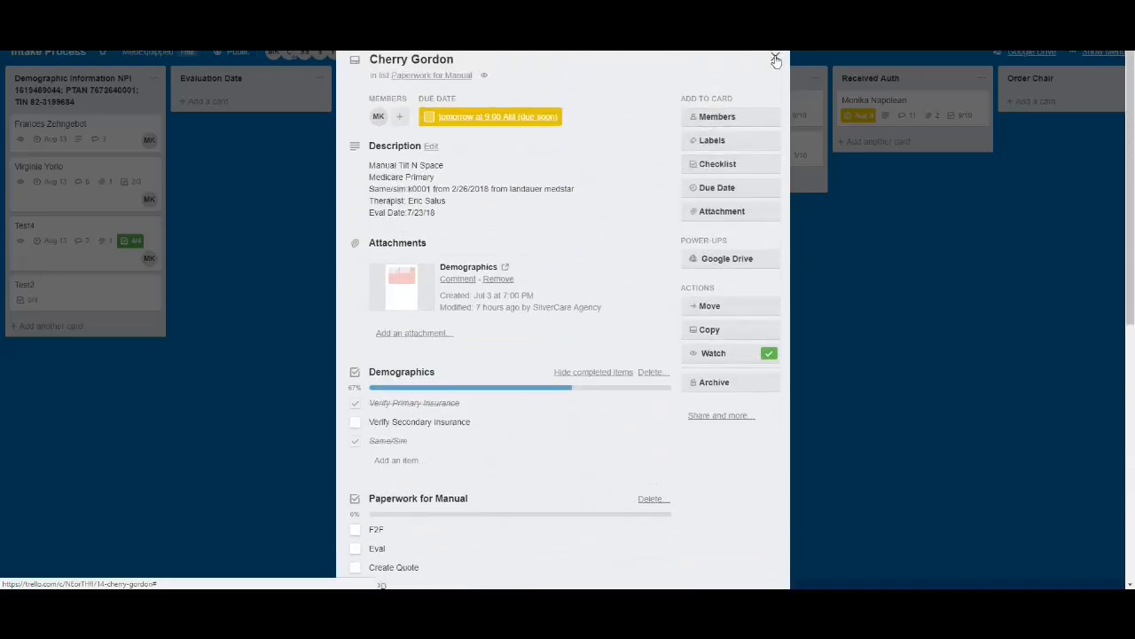
Close the second card and display the account's assigned cards again, down to the Due in the Next Day group
click(774, 59)
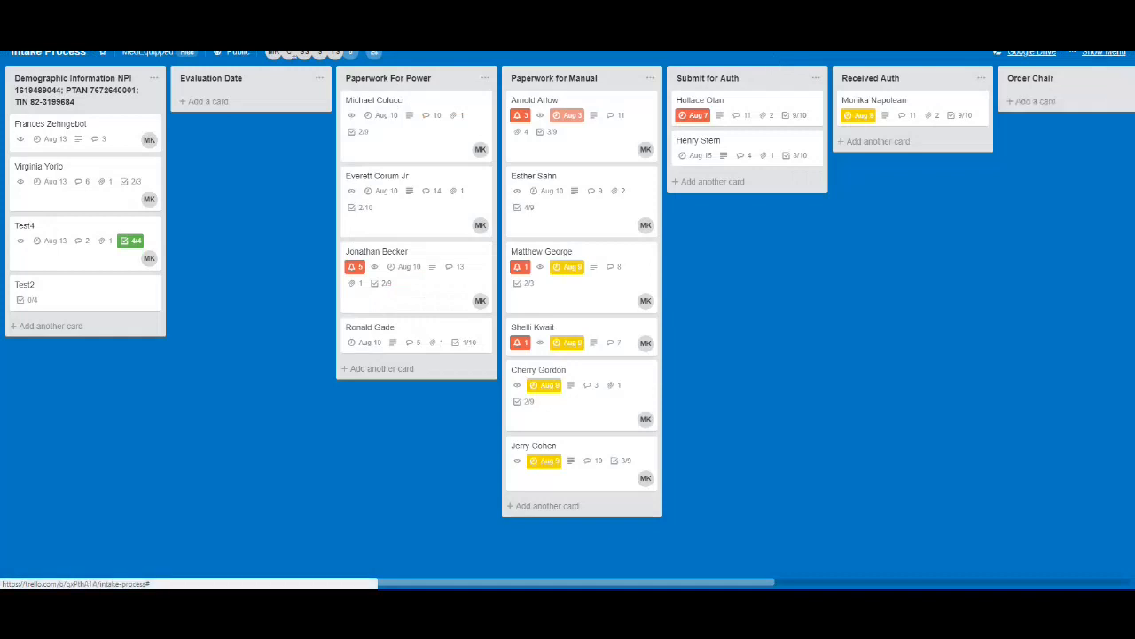
click(1118, 55)
click(1005, 98)
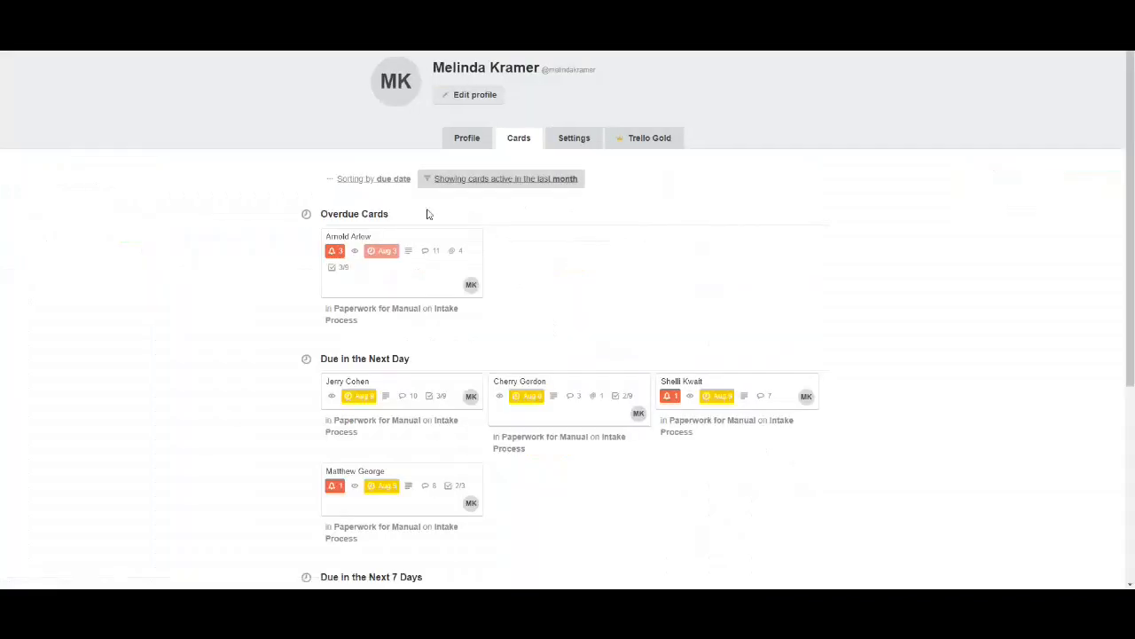
scroll(412, 392, down, 2)
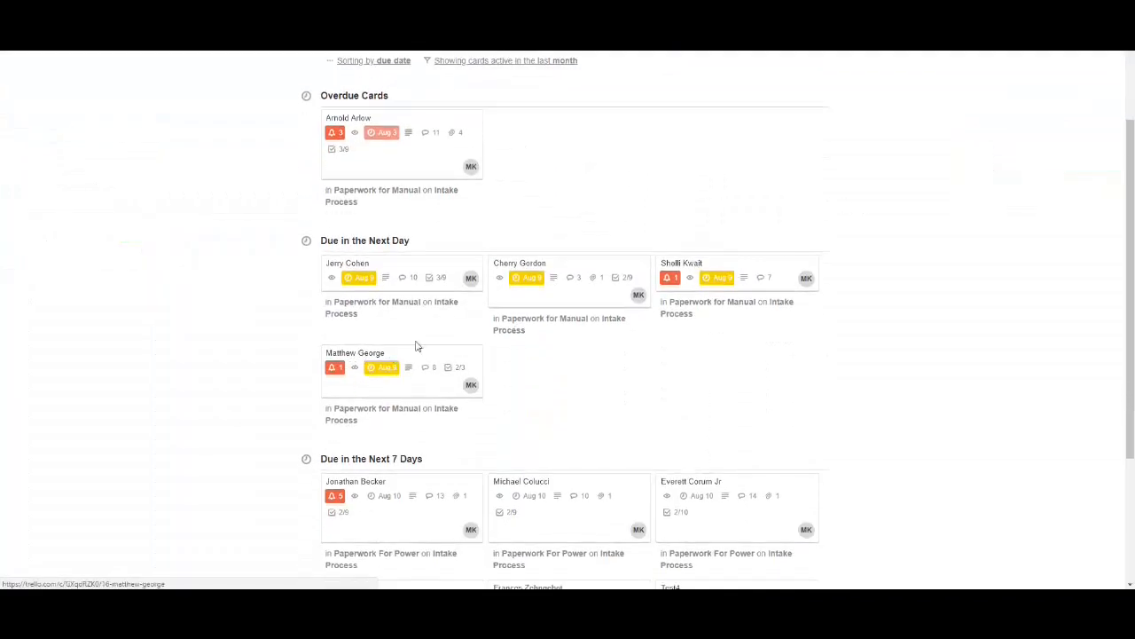
Reopen the second card under Due in the Next Day and compare its due date with the latest follow-up comments
click(545, 289)
scroll(467, 406, down, 6)
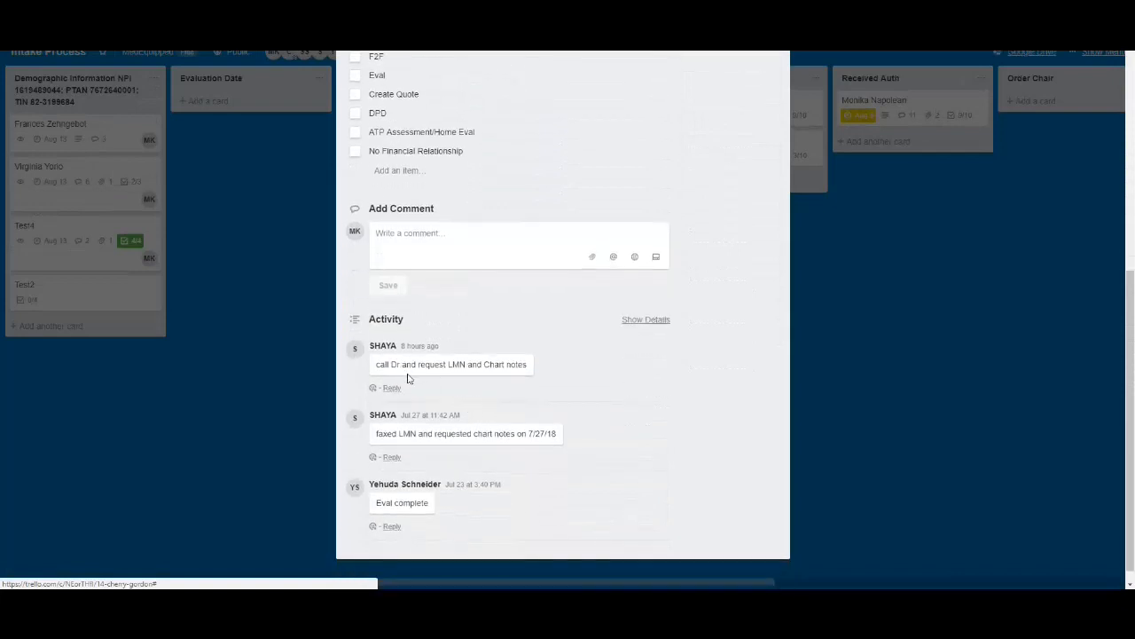
scroll(435, 366, up, 6)
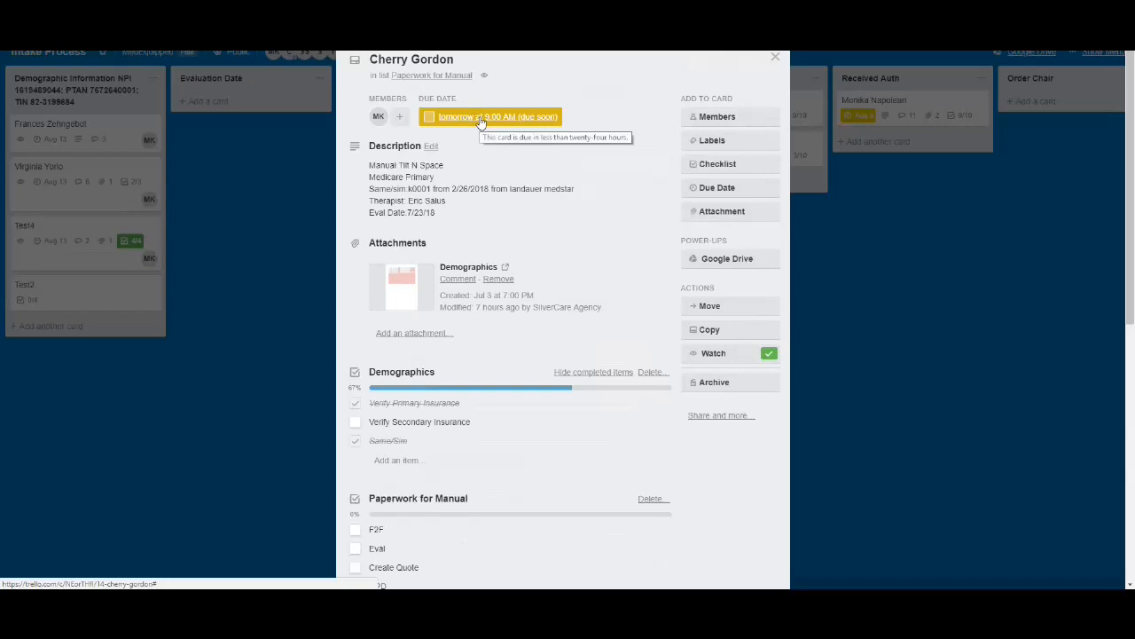
scroll(471, 372, down, 6)
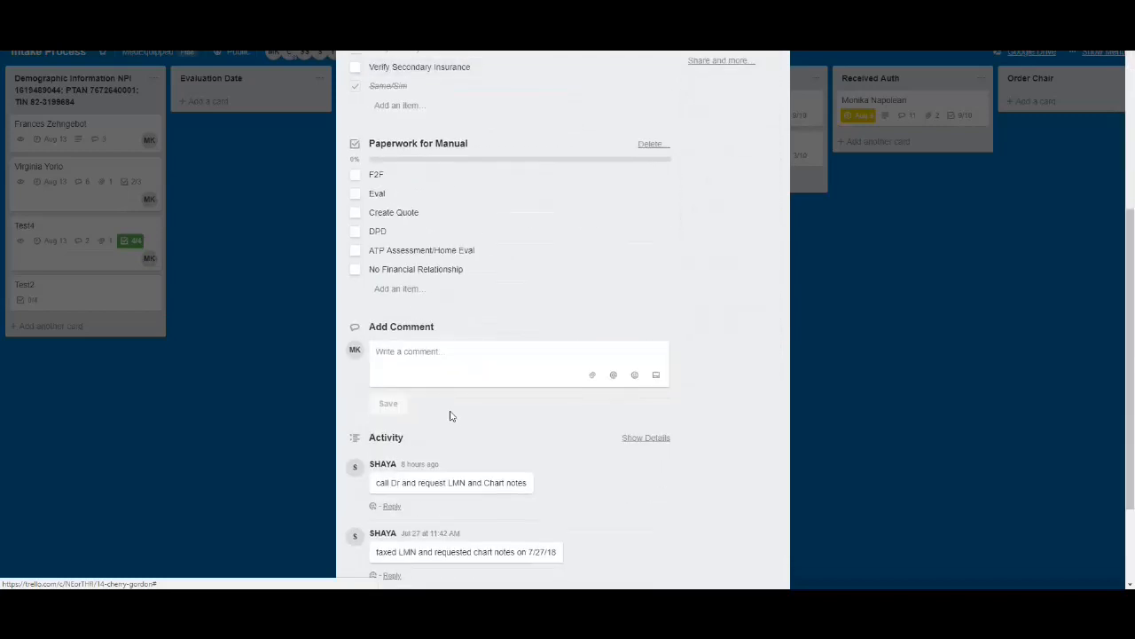
scroll(452, 413, up, 1)
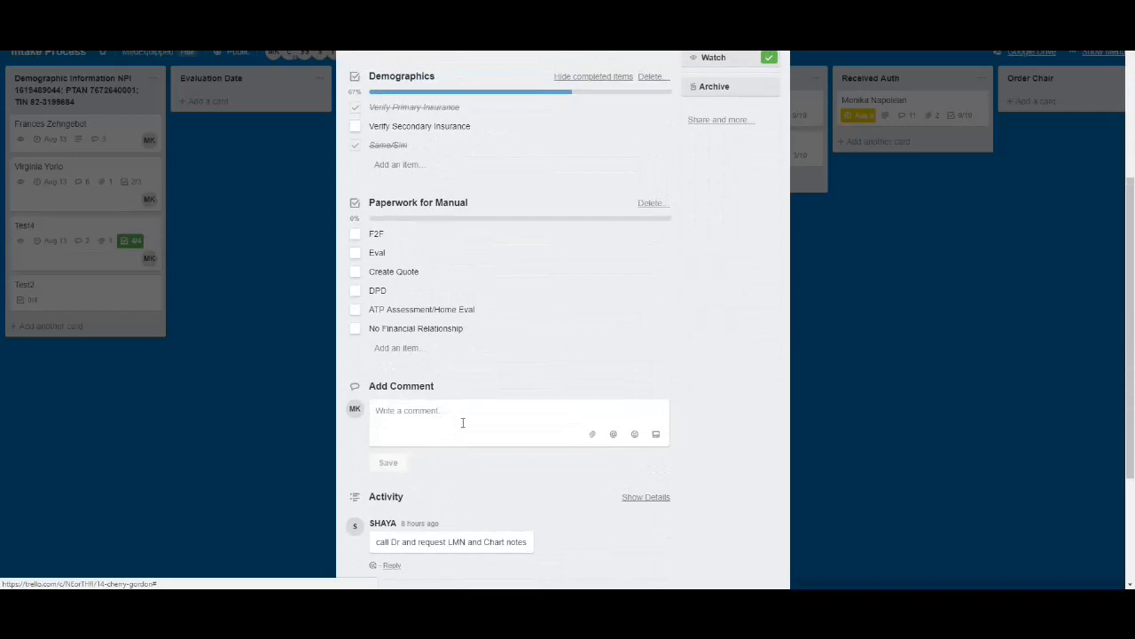
scroll(458, 420, up, 5)
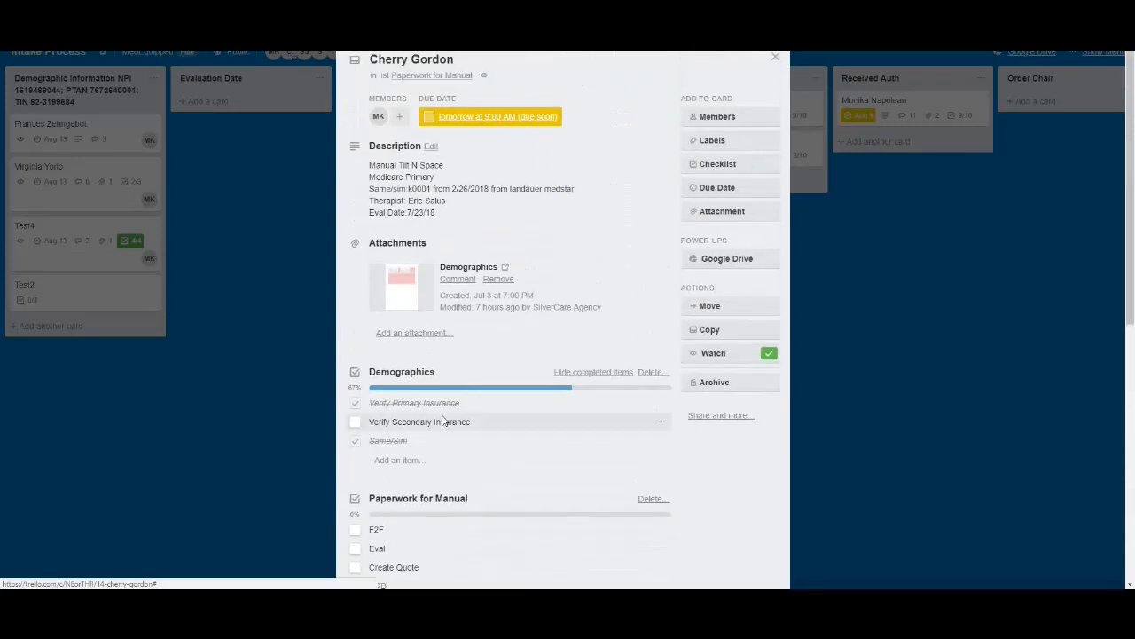
View the card's due date calendar, dismiss it and close the card
click(518, 119)
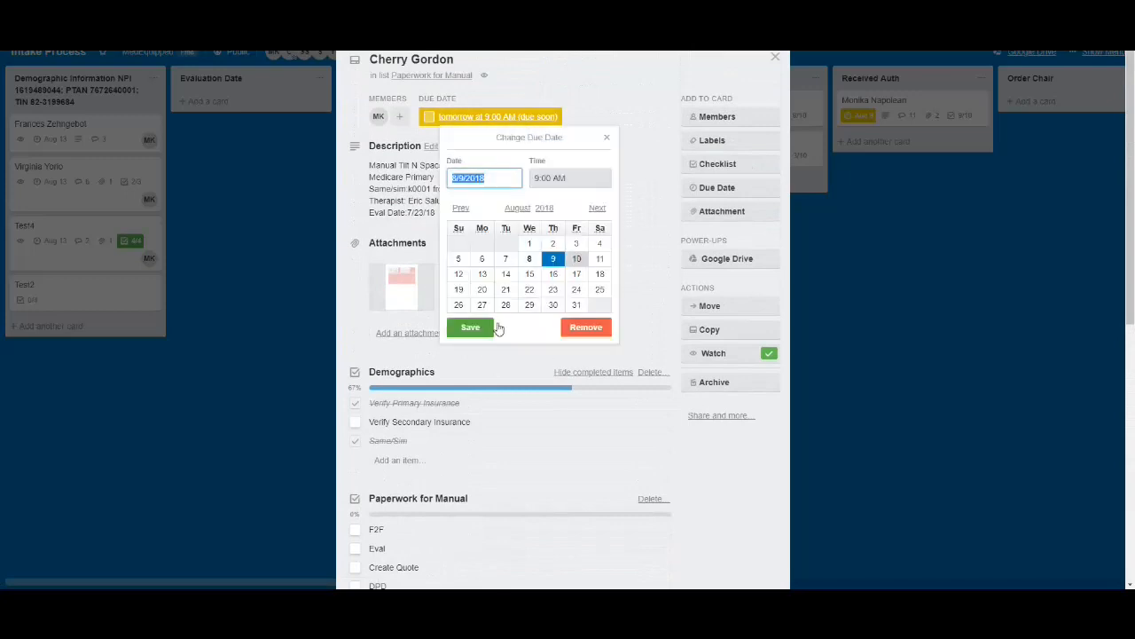
click(605, 139)
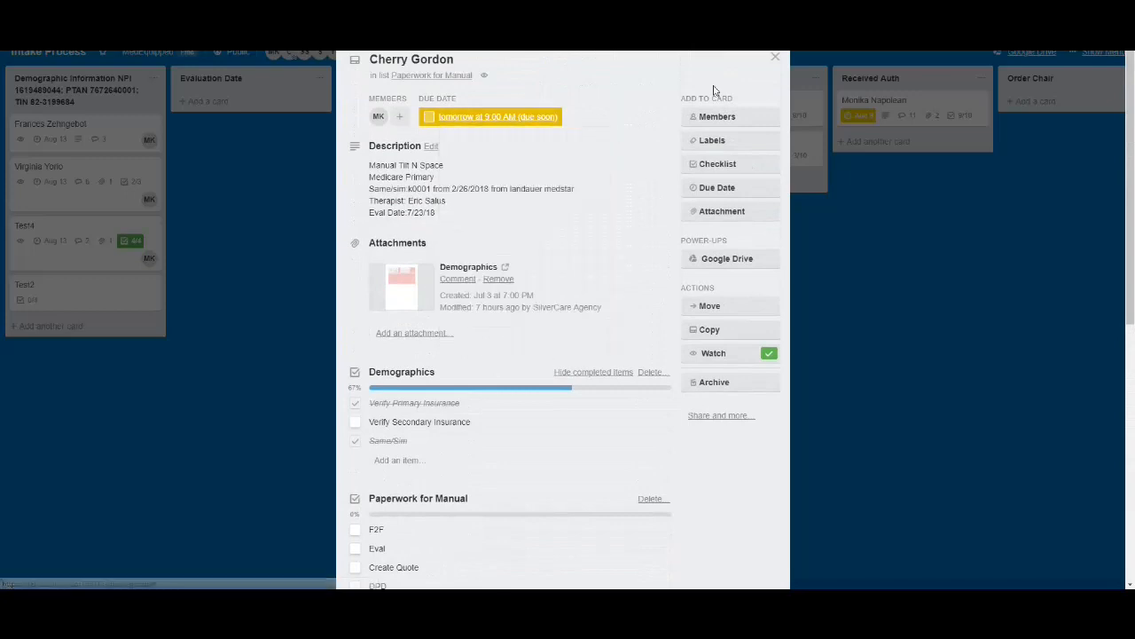
click(774, 56)
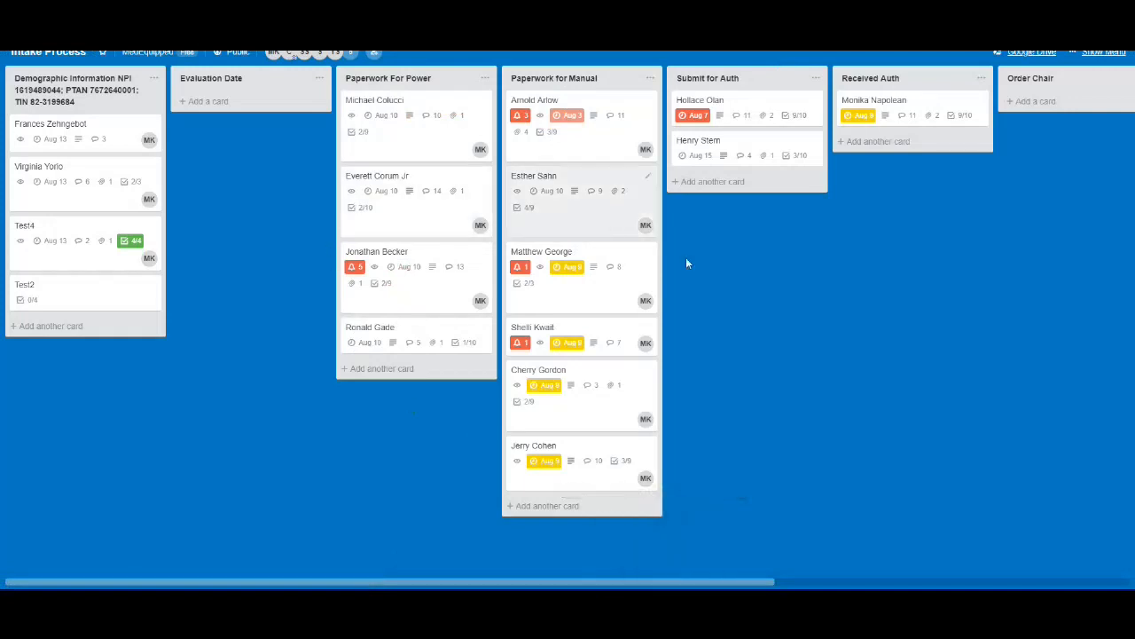
key(alt+Tab)
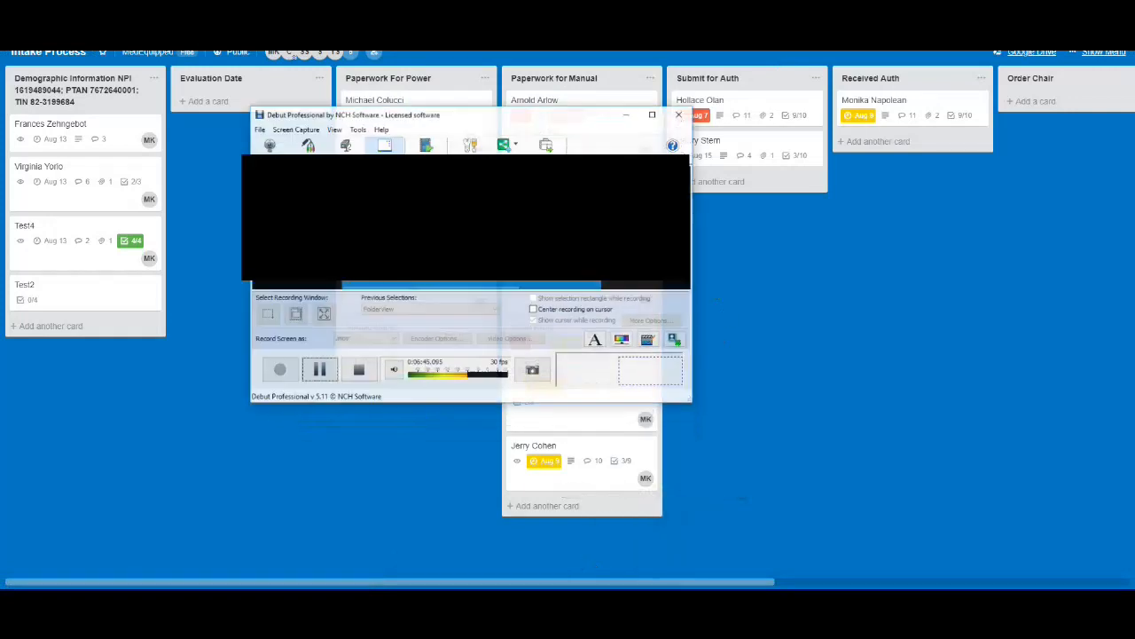